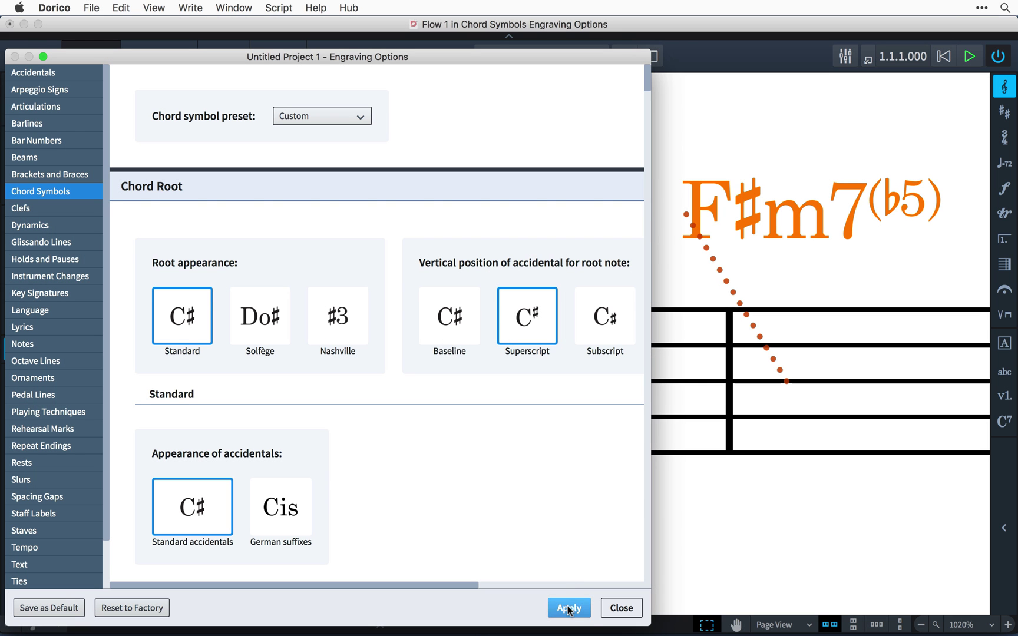
# Step: Apply the superscript sharp, then show minor as upper-case MI in subscript and apply
pyautogui.click(568, 608)
pyautogui.scroll(-10, 572, 527)
pyautogui.click(546, 171)
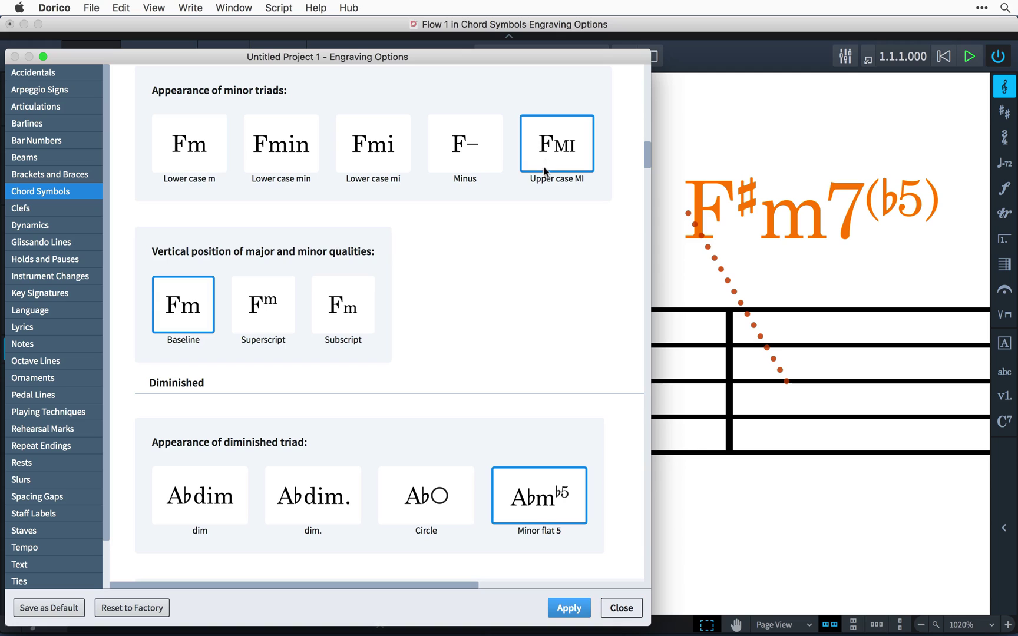
pyautogui.click(360, 310)
pyautogui.click(573, 609)
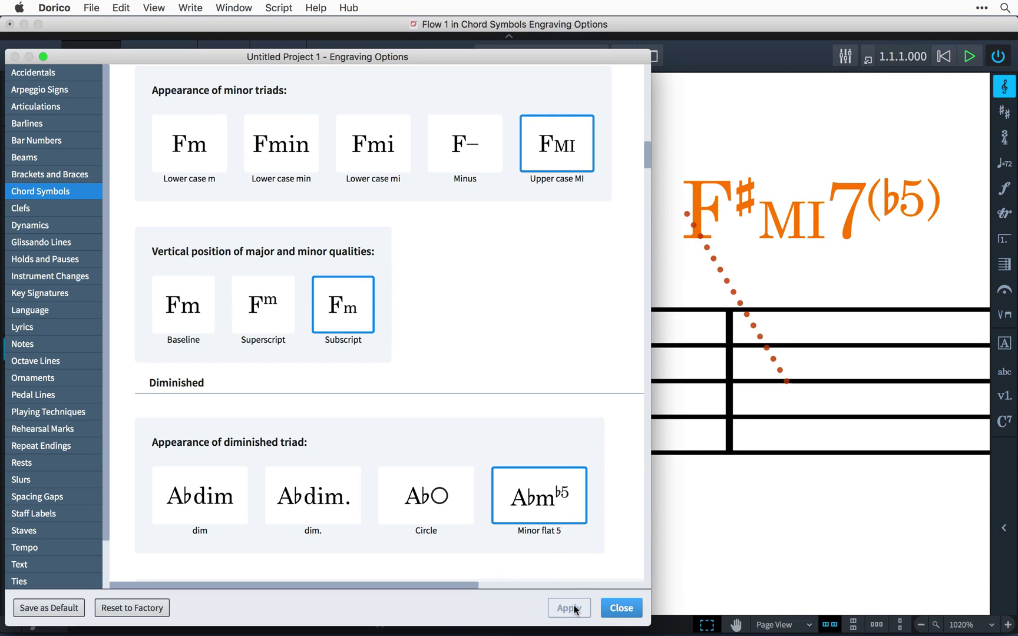
# Step: Raise the chord's 7(♭5) interval to superscript and apply it
pyautogui.scroll(-10, 577, 541)
pyautogui.click(270, 265)
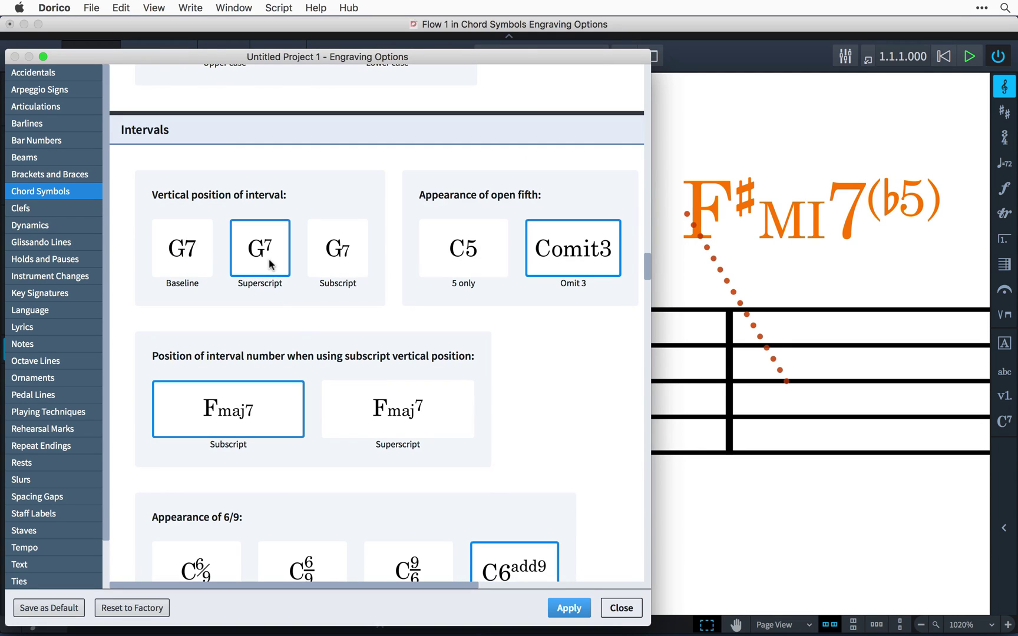
pyautogui.click(567, 610)
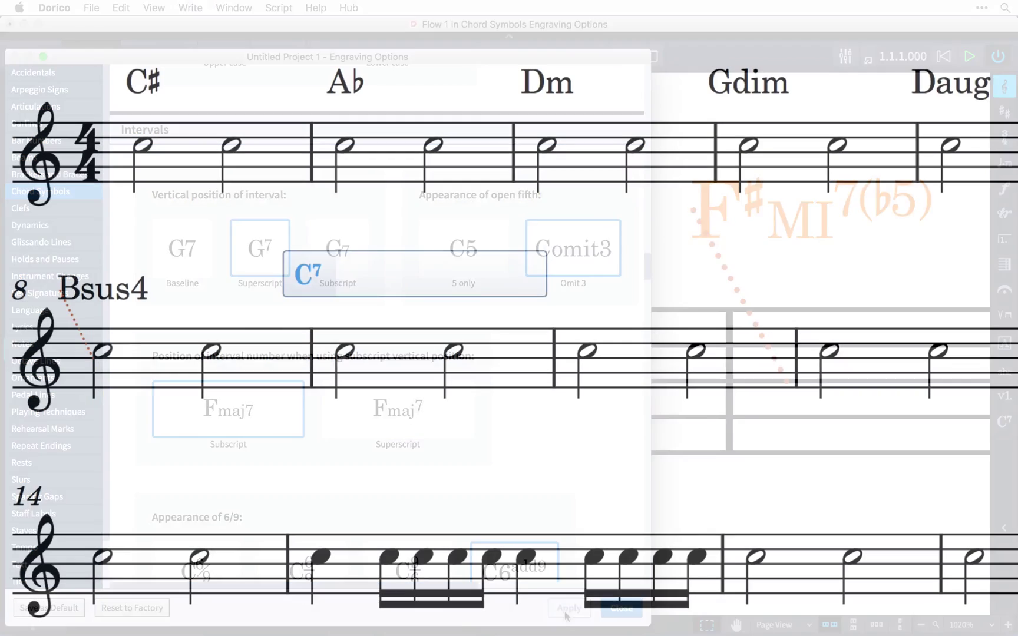
# Step: Enter an E6(add9) chord in bar 9, then type c7(#9b5) for the next chord
pyautogui.write('e6/')
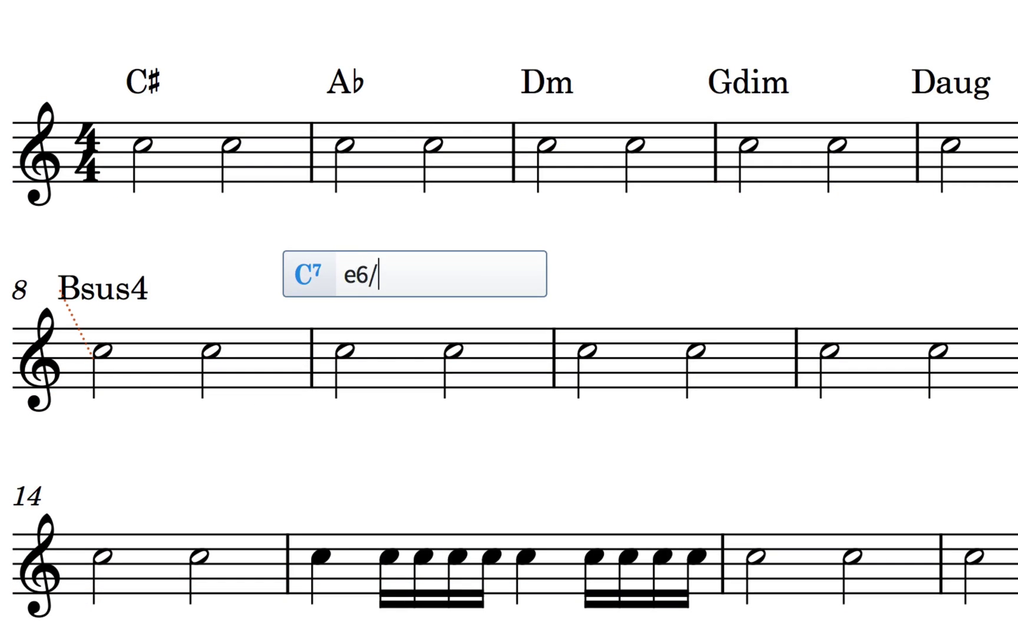
pyautogui.write('9')
pyautogui.press('space')
pyautogui.write('c7(')
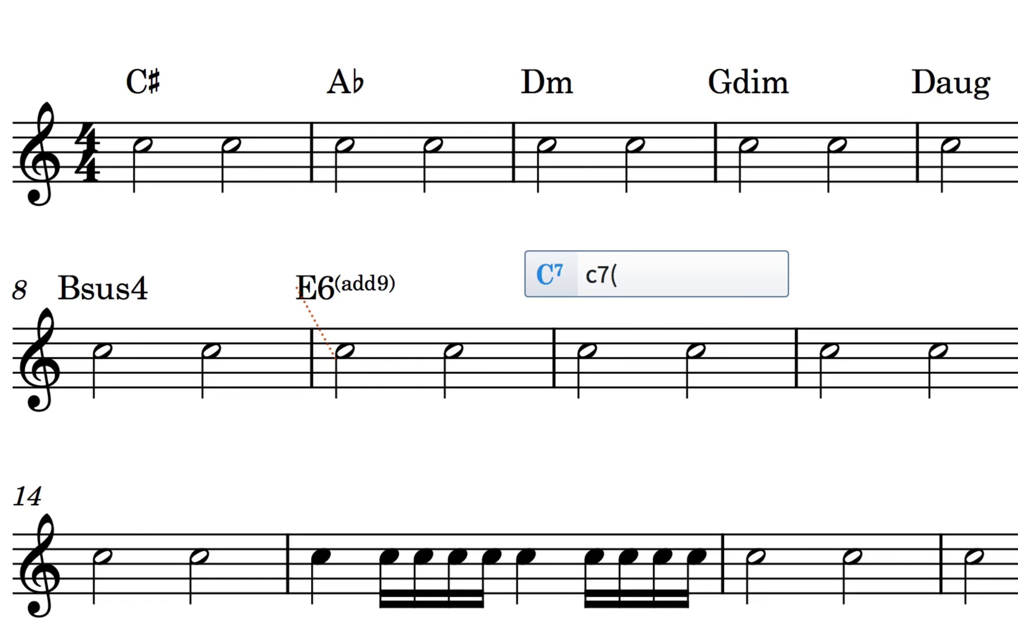
pyautogui.write('#9b5')
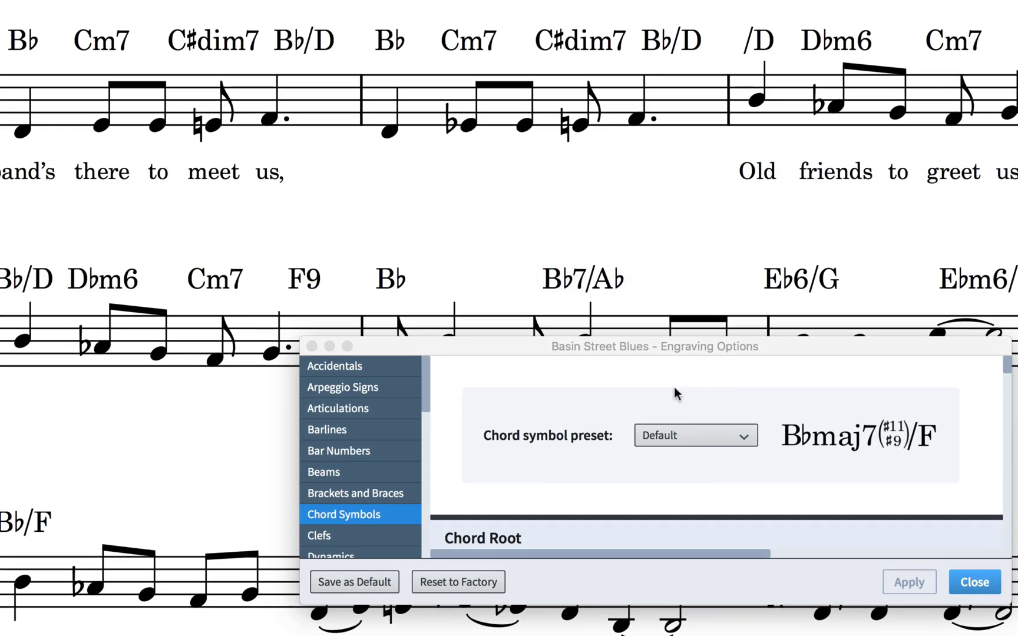
# Step: Apply the Jazz Standards chord symbol preset, then the Indiana preset, to the score
pyautogui.click(684, 435)
pyautogui.click(683, 332)
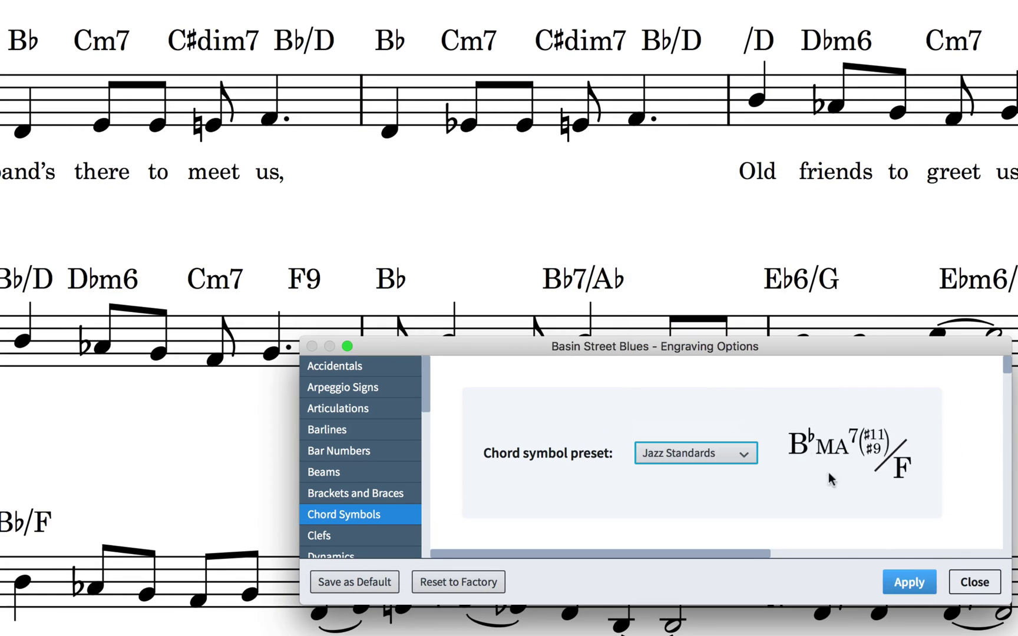
pyautogui.click(911, 581)
pyautogui.click(728, 452)
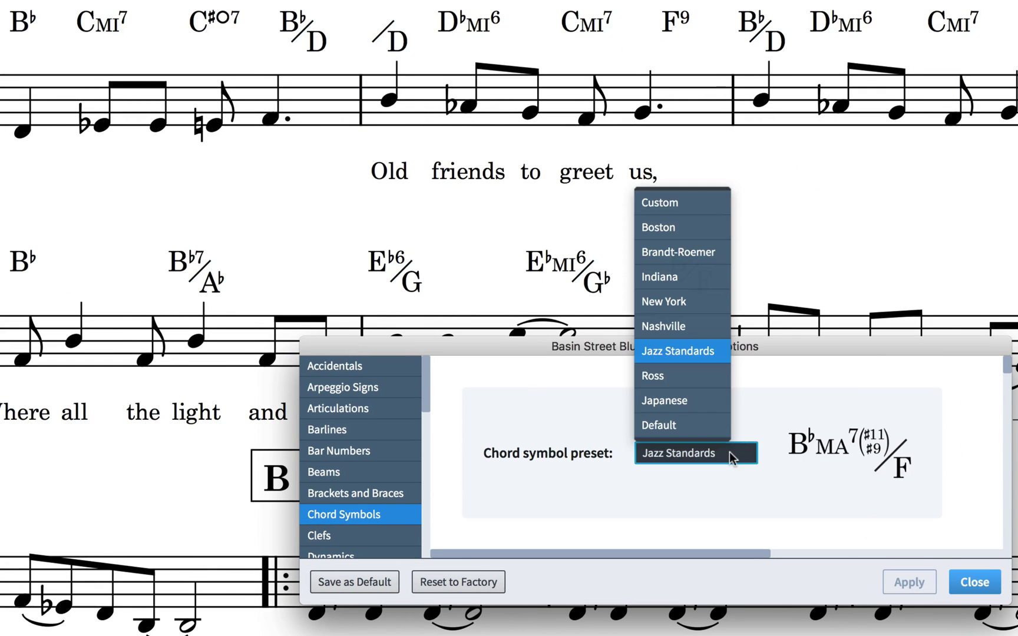
pyautogui.click(698, 280)
pyautogui.click(904, 581)
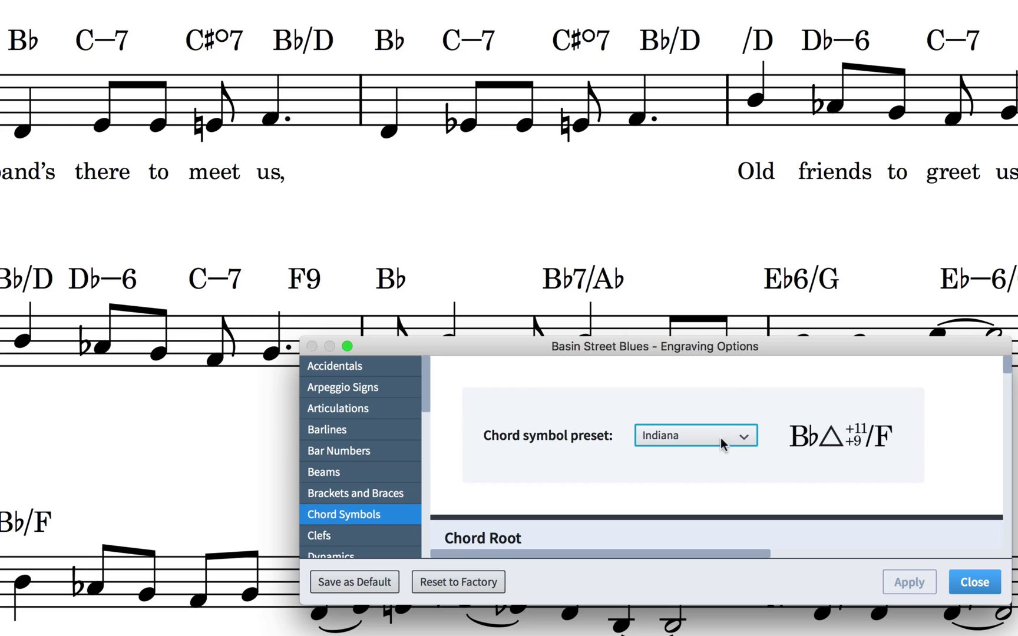
# Step: Switch the chord symbol preset to Nashville and apply it
pyautogui.click(723, 444)
pyautogui.click(687, 310)
pyautogui.click(908, 582)
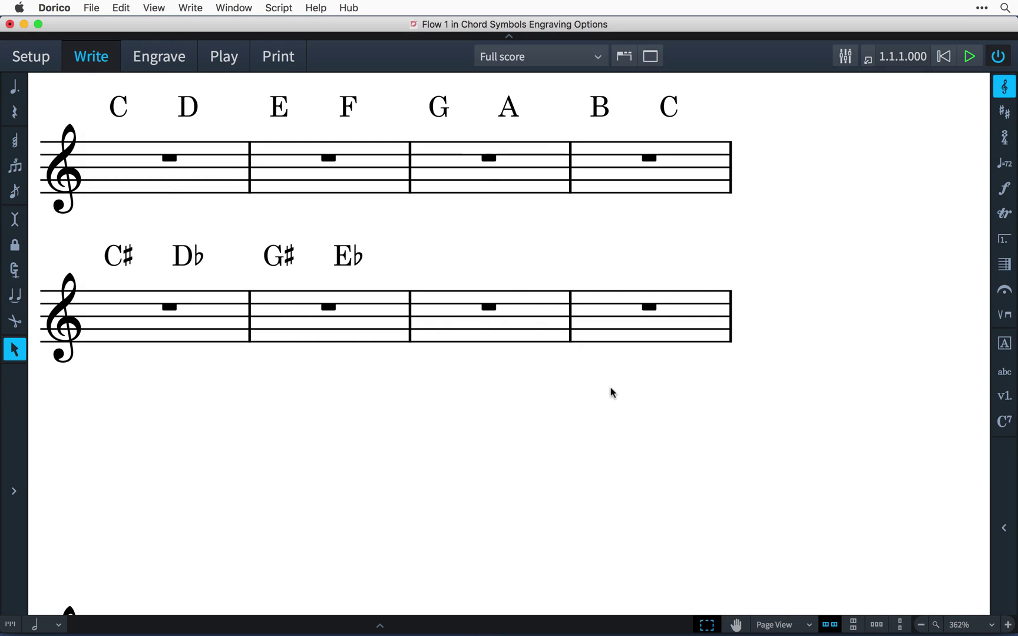
# Step: Show the Chord Symbols engraving options in a smaller window moved clear of the score's chords
pyautogui.press('super+shift+e')
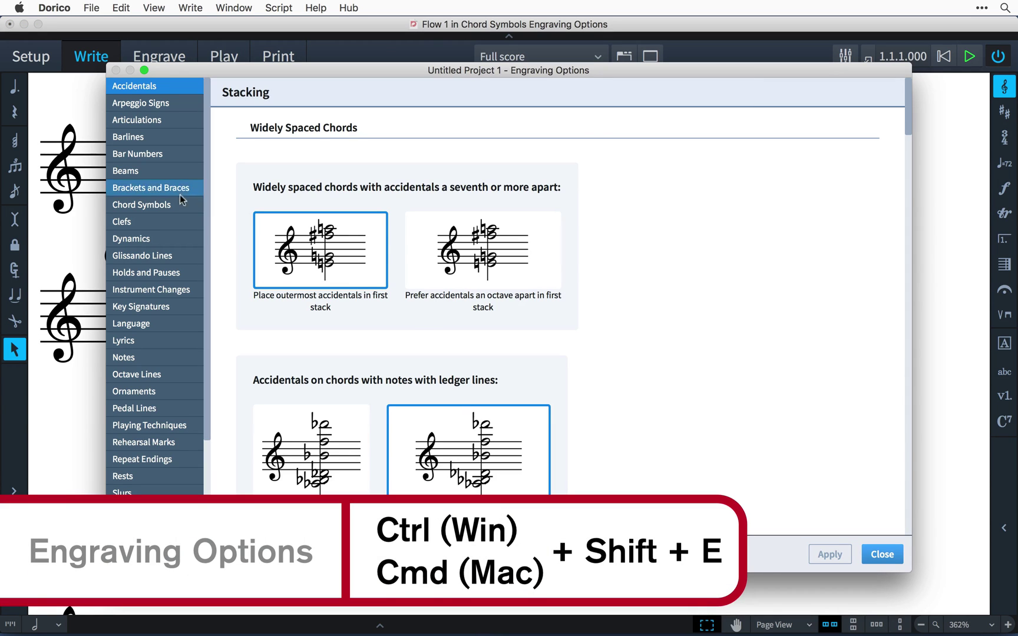
pyautogui.click(171, 210)
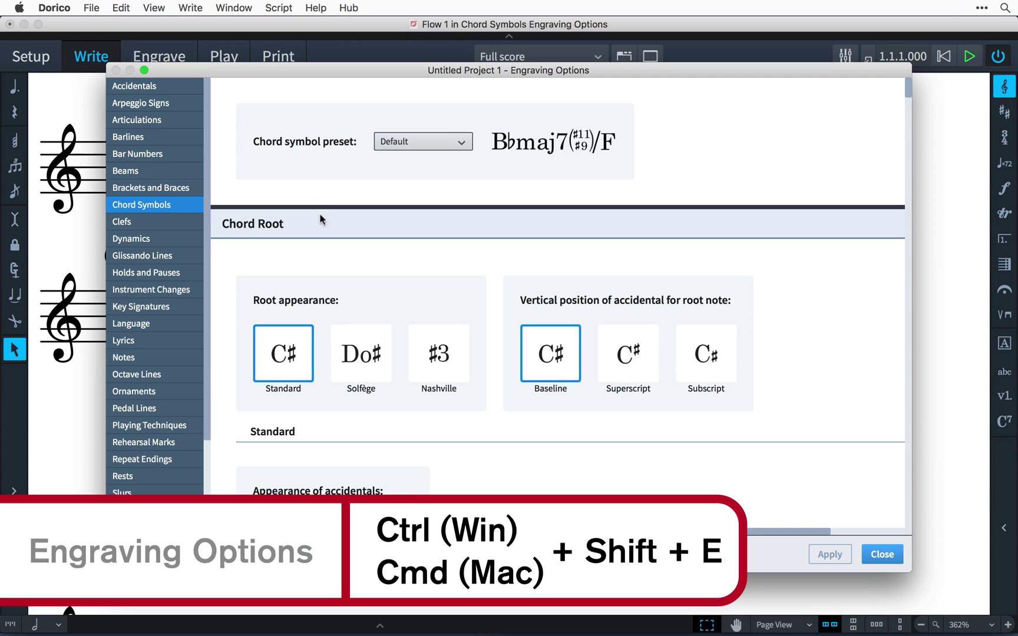
pyautogui.scroll(-5, 321, 219)
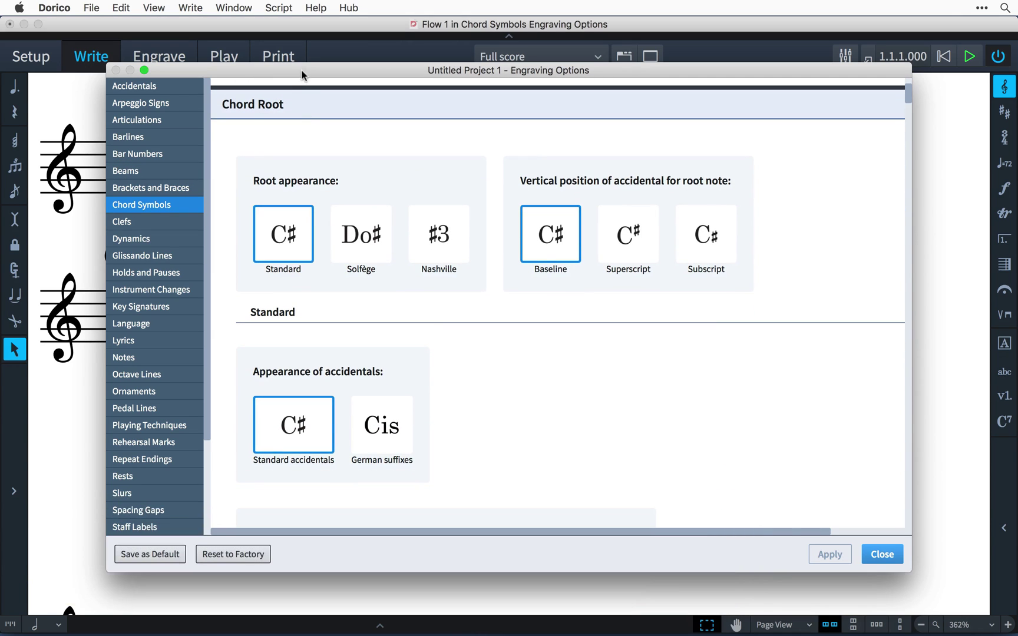
pyautogui.moveTo(304, 69); pyautogui.dragTo(402, 124)
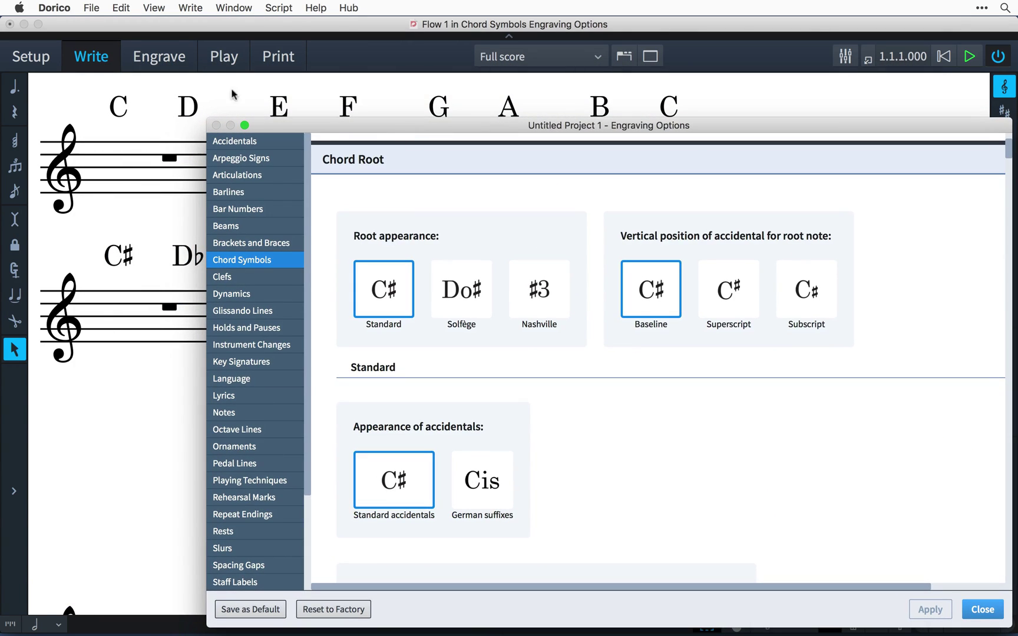
pyautogui.moveTo(206, 121); pyautogui.dragTo(395, 151)
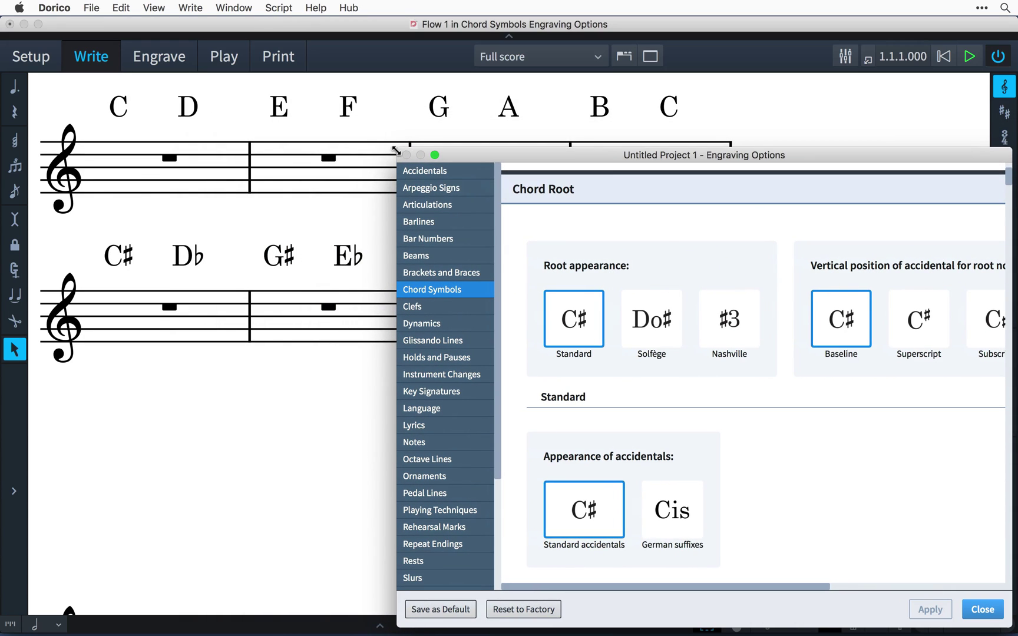
# Step: Try chord roots as Solfège syllables, then as Nashville numbers, applying each
pyautogui.click(651, 315)
pyautogui.click(932, 610)
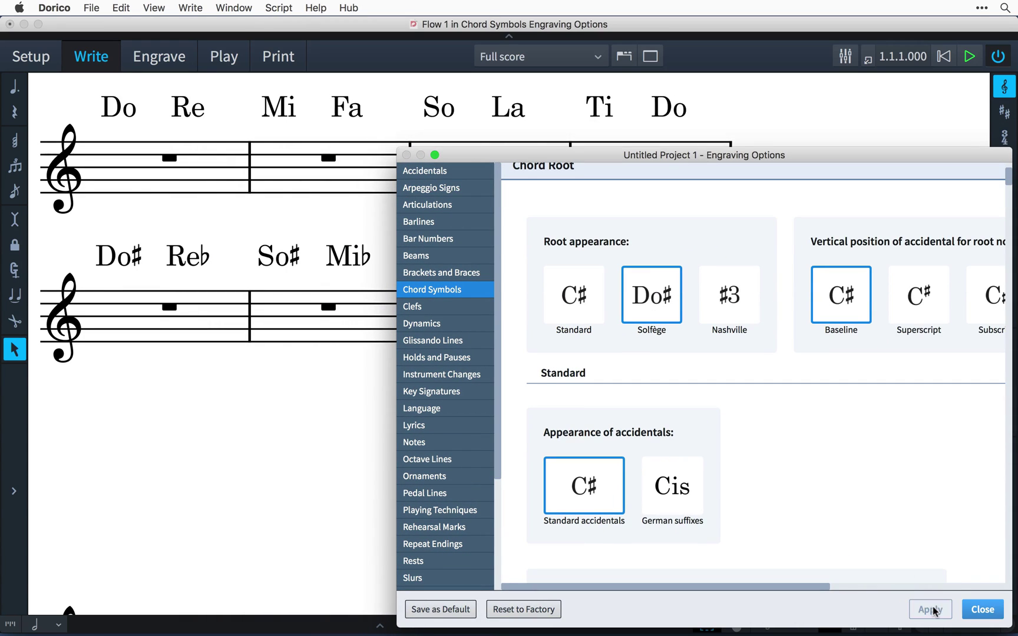
pyautogui.click(730, 308)
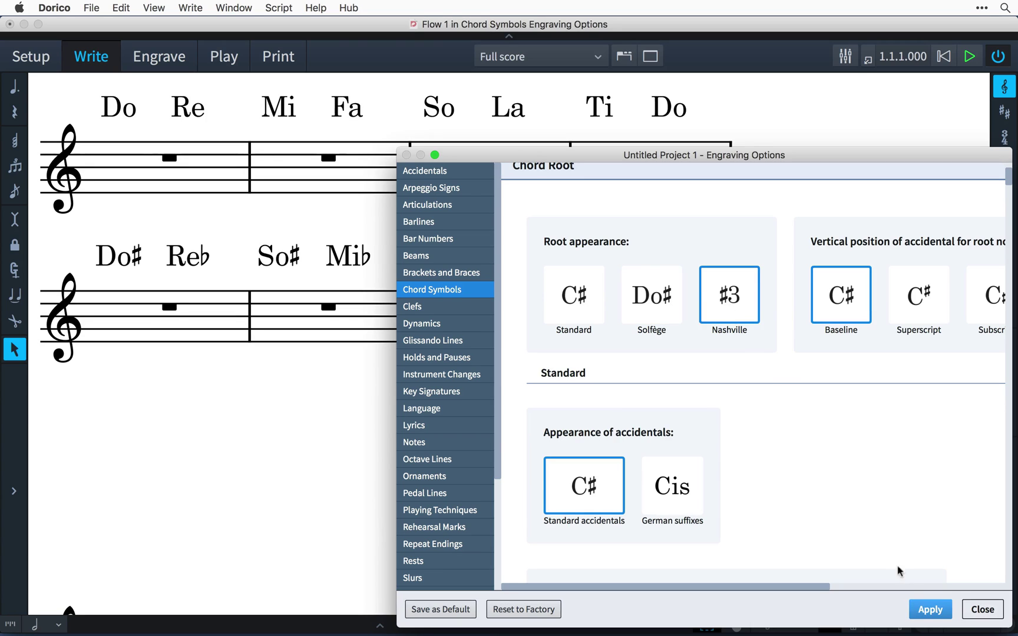
pyautogui.click(923, 610)
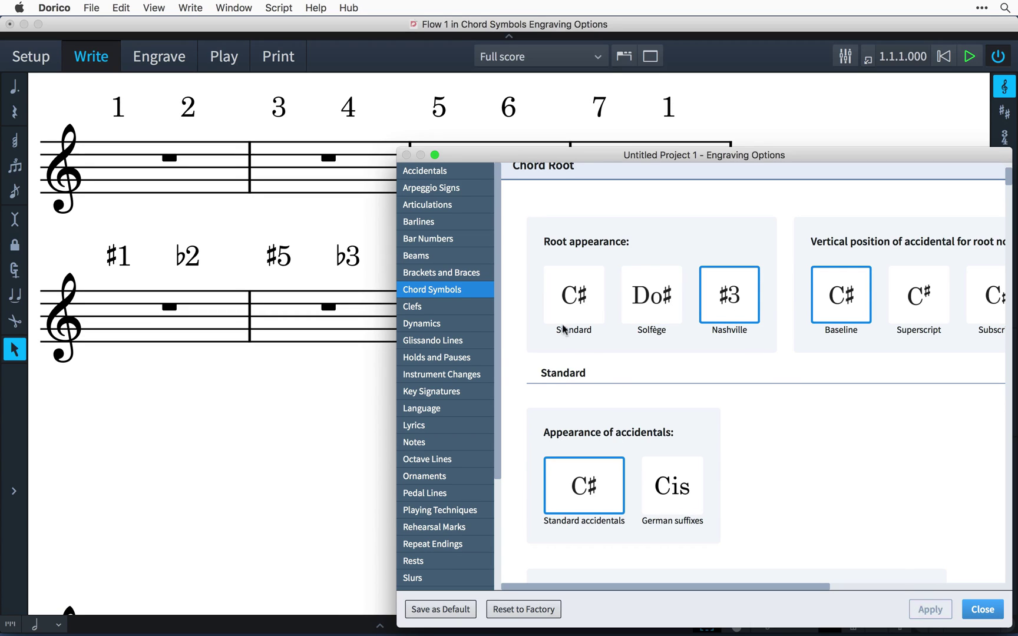
# Step: Set chord roots back to Standard letters with superscript accidentals and apply
pyautogui.click(567, 298)
pyautogui.click(906, 337)
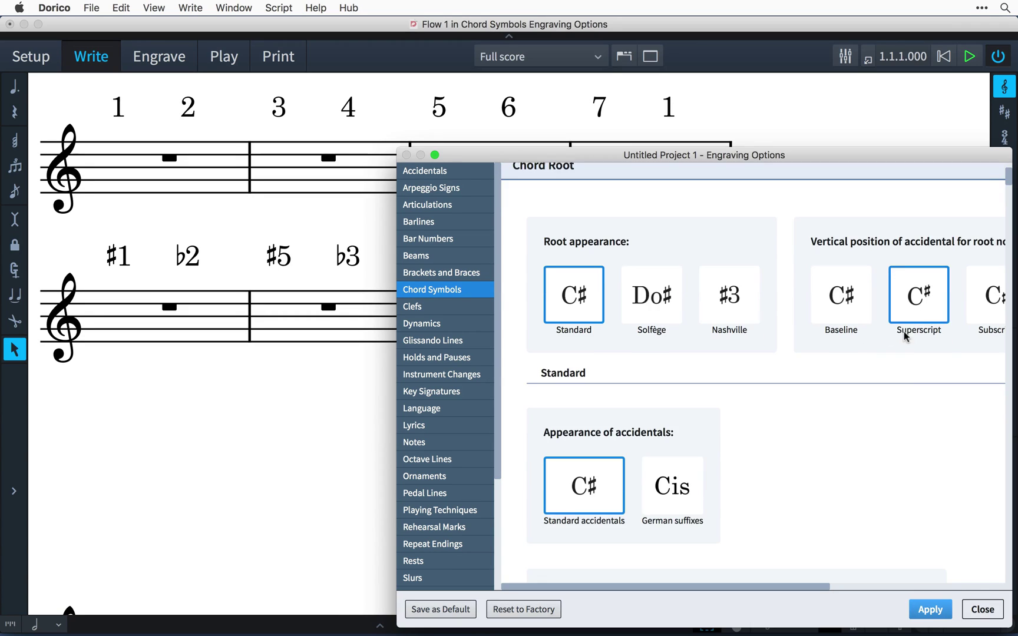
pyautogui.click(927, 608)
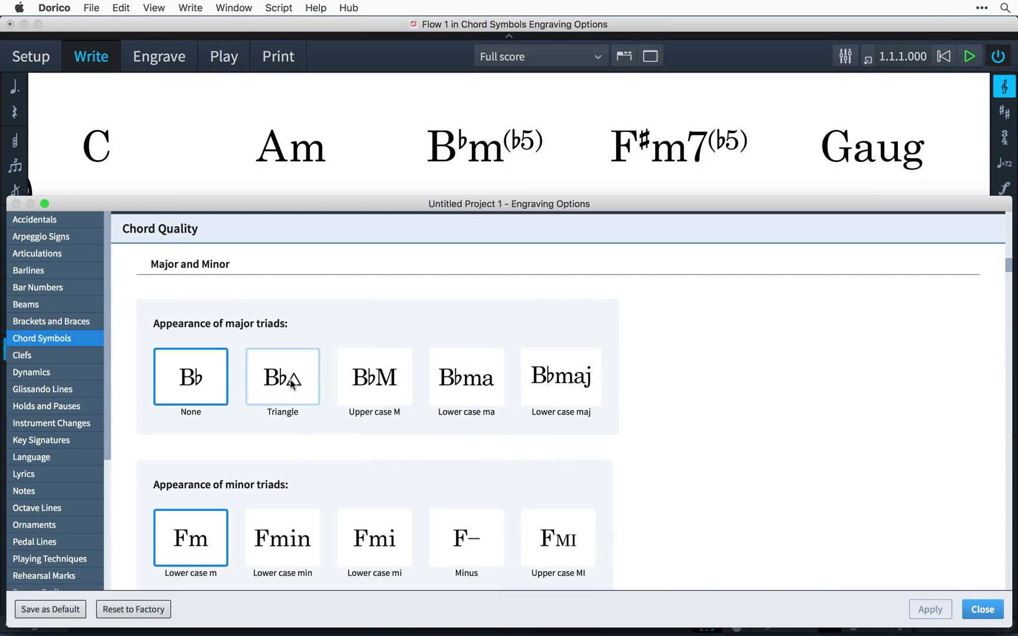
# Step: Write qualities as triangle, upper-case MI, circle, slashed circle and plus, and apply
pyautogui.click(278, 375)
pyautogui.click(569, 533)
pyautogui.scroll(-10, 569, 533)
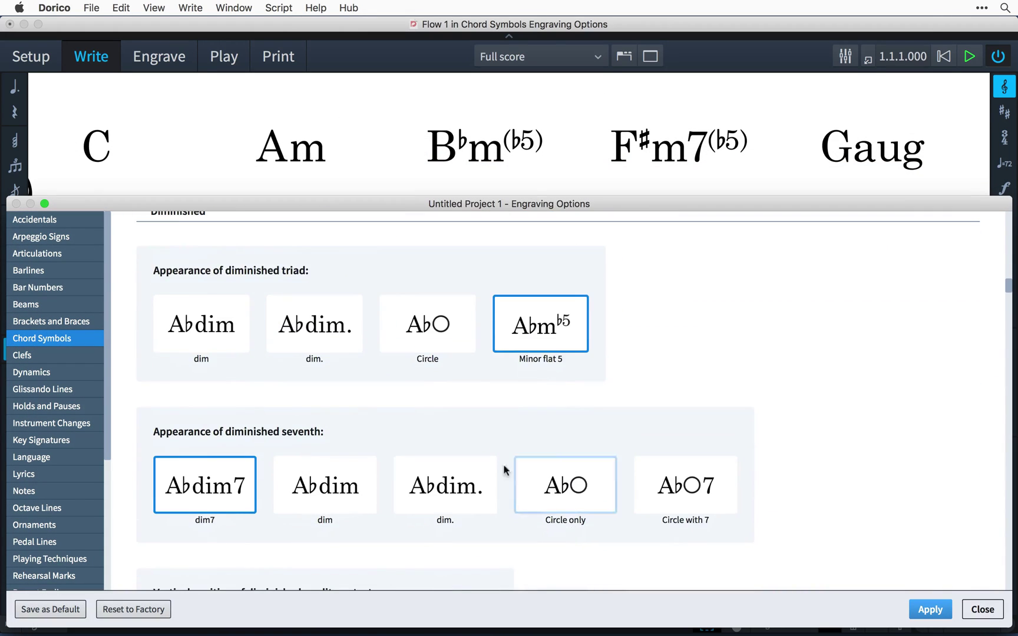
pyautogui.click(432, 340)
pyautogui.scroll(-4, 428, 342)
pyautogui.scroll(-6, 428, 342)
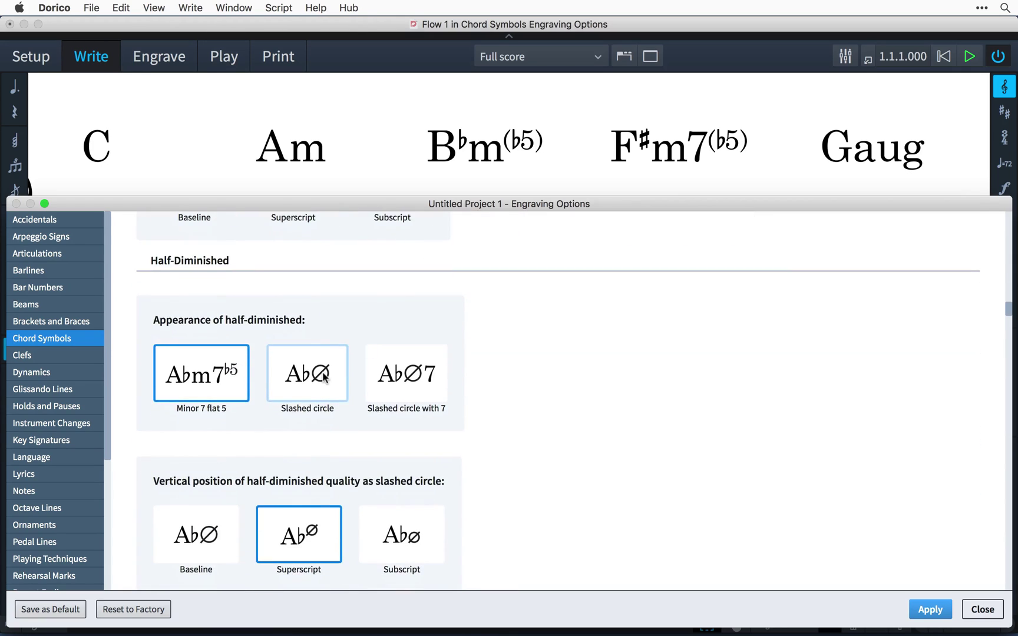
pyautogui.click(318, 376)
pyautogui.scroll(-5, 323, 377)
pyautogui.scroll(-3, 323, 377)
pyautogui.click(319, 352)
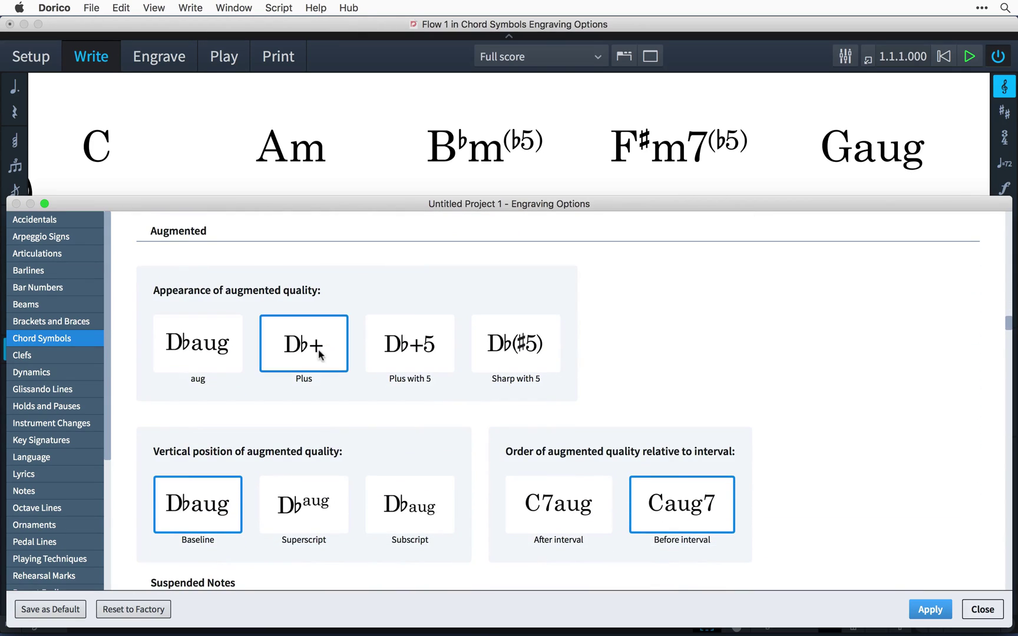
pyautogui.click(925, 610)
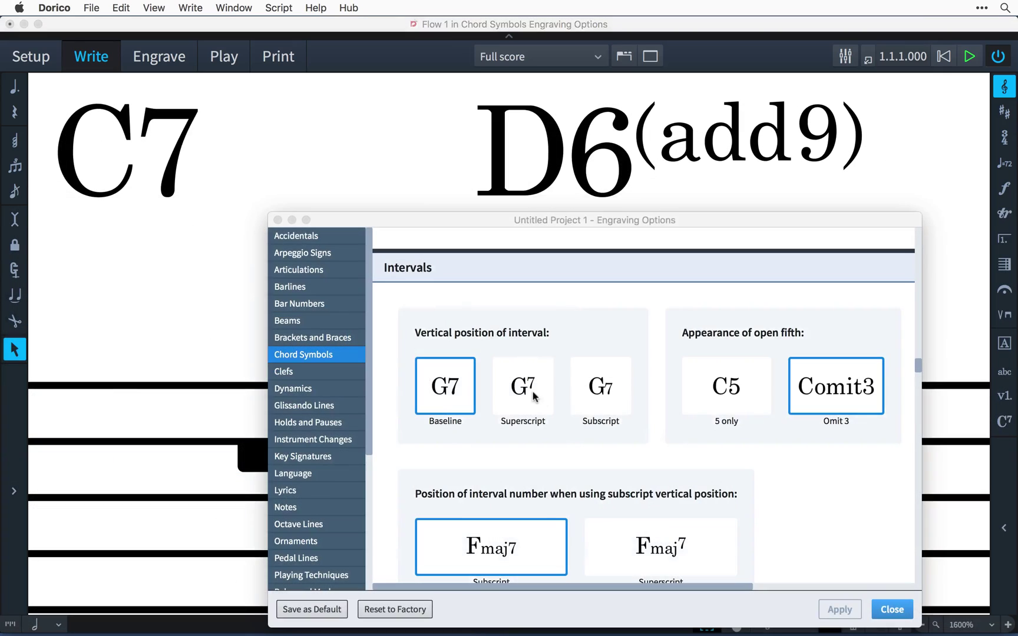
# Step: Make interval numbers superscript and 6/9 chords diagonal, then apply
pyautogui.click(533, 395)
pyautogui.scroll(-5, 534, 396)
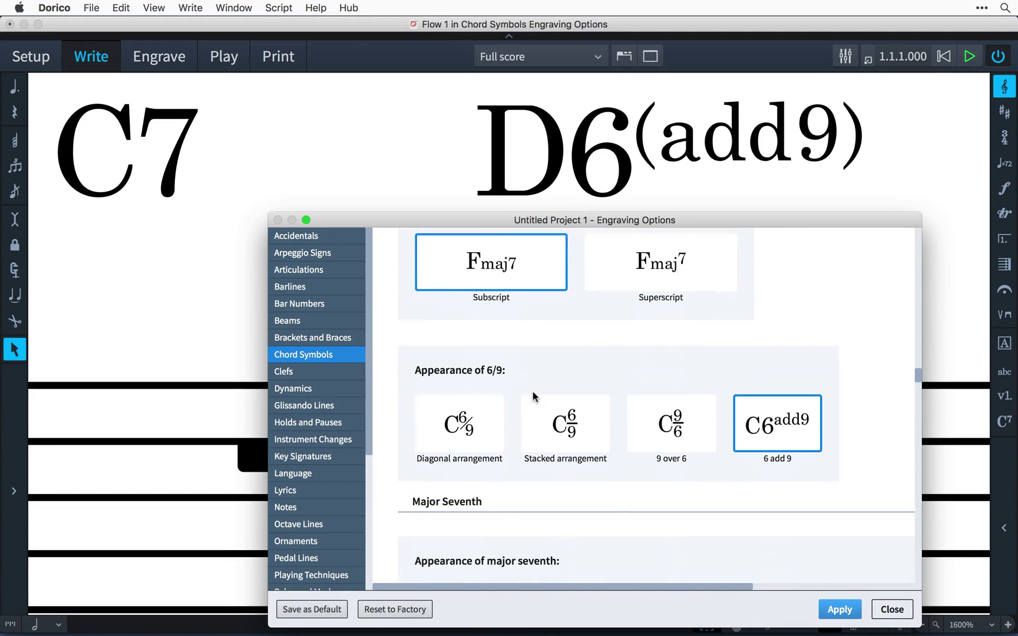
pyautogui.click(466, 419)
pyautogui.click(838, 609)
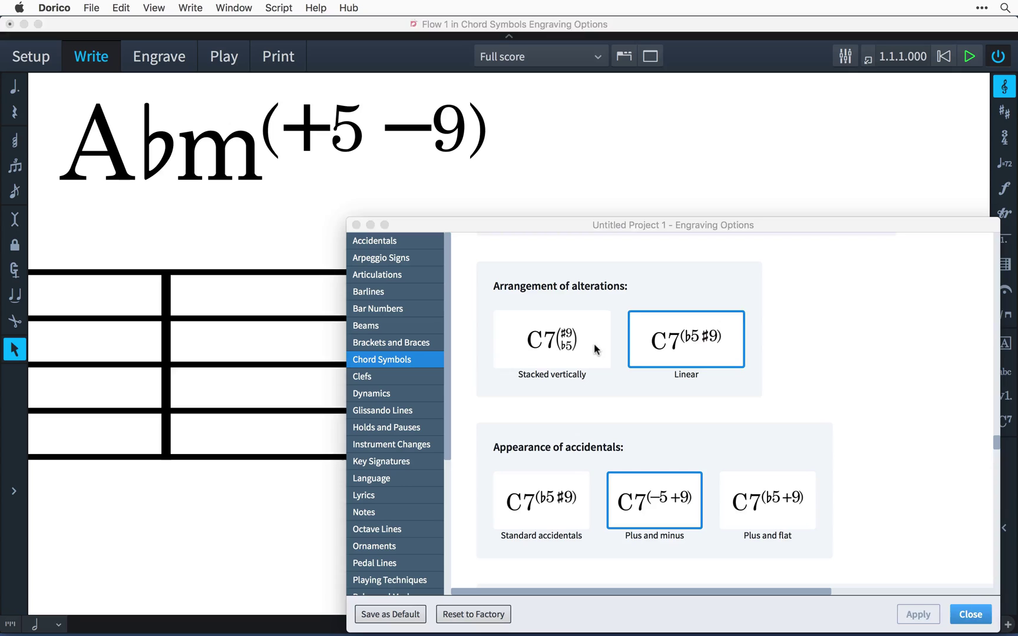
# Step: Stack alterations vertically with standard accidentals, show only changed bass notes, and stack polychords
pyautogui.click(595, 349)
pyautogui.click(575, 496)
pyautogui.click(919, 616)
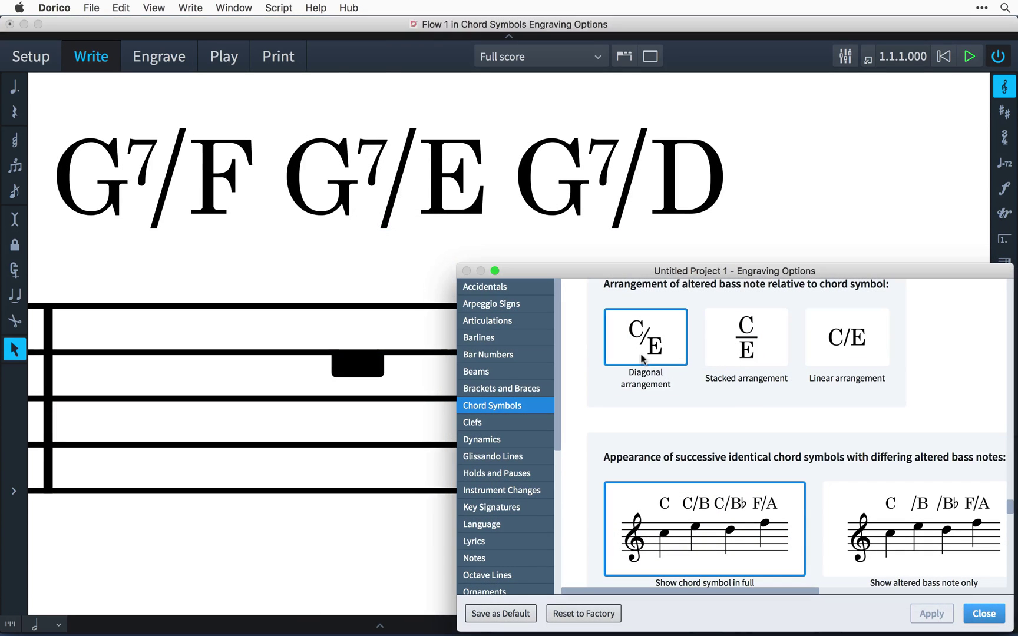
pyautogui.click(914, 530)
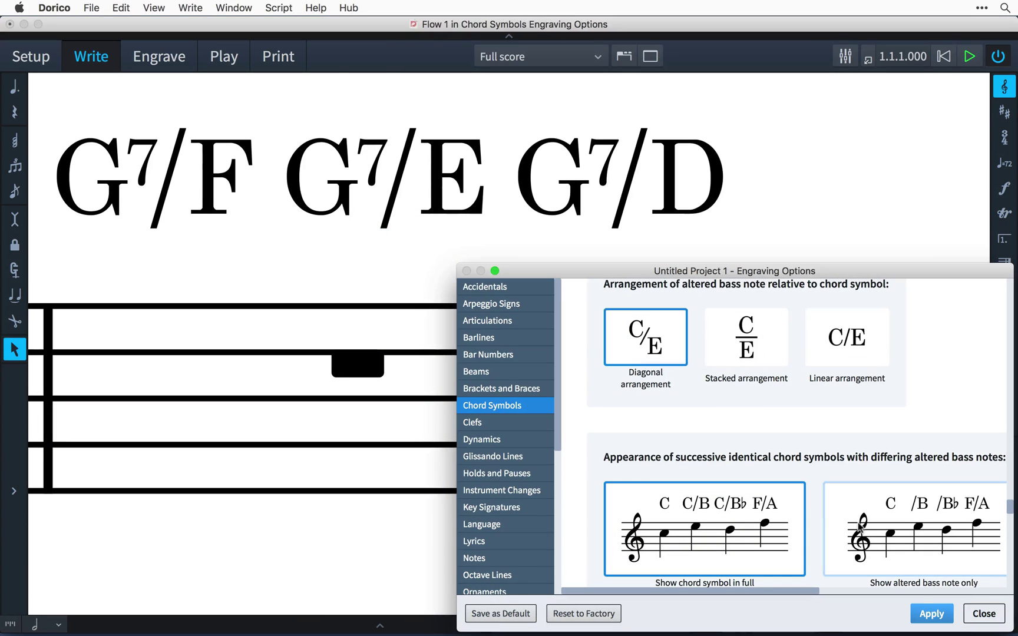
pyautogui.click(924, 609)
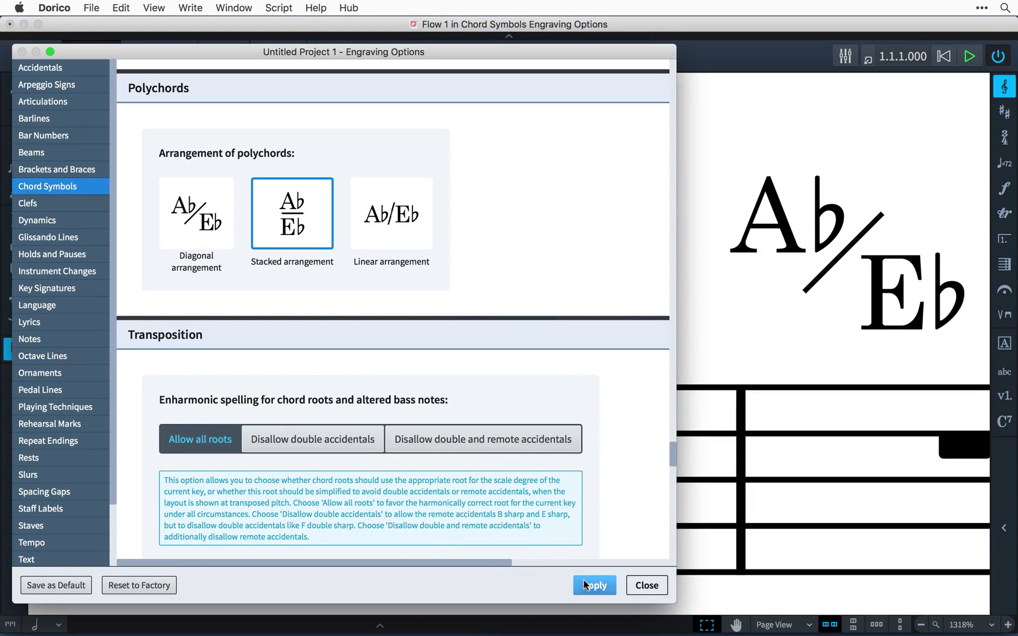
pyautogui.click(585, 581)
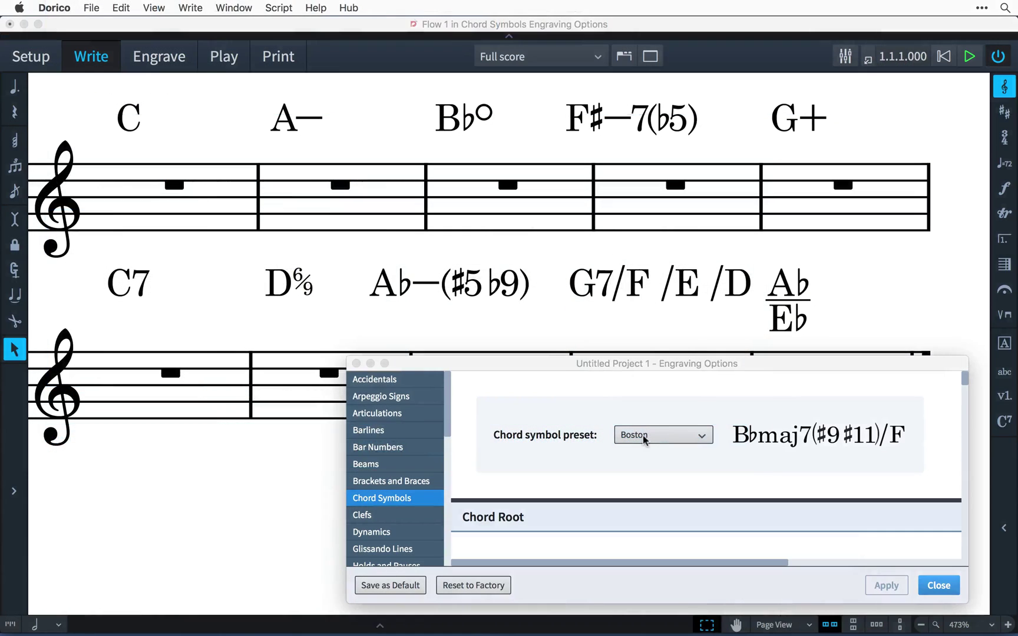
# Step: Restyle the chord symbols with the Nashville preset and apply it
pyautogui.click(642, 435)
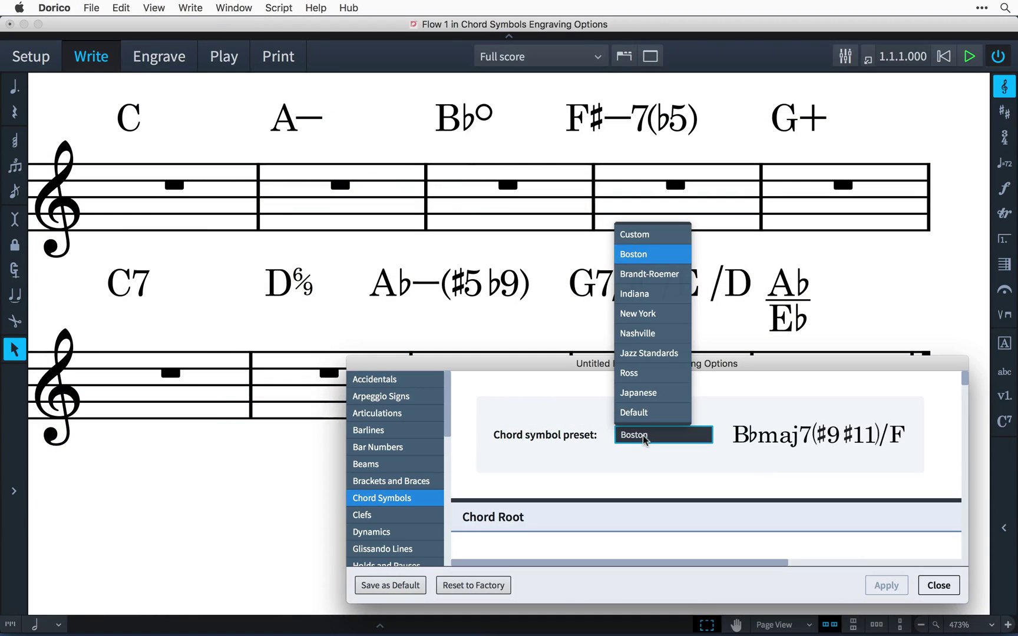
pyautogui.click(649, 333)
pyautogui.click(882, 586)
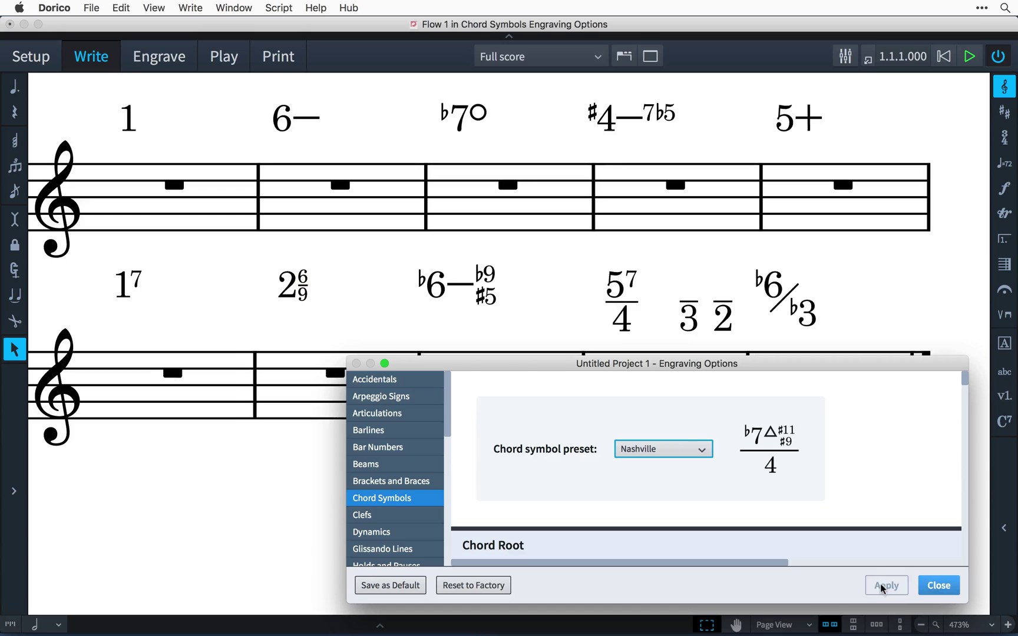
# Step: Switch the chord symbol preset to Jazz Standards and apply it
pyautogui.click(701, 449)
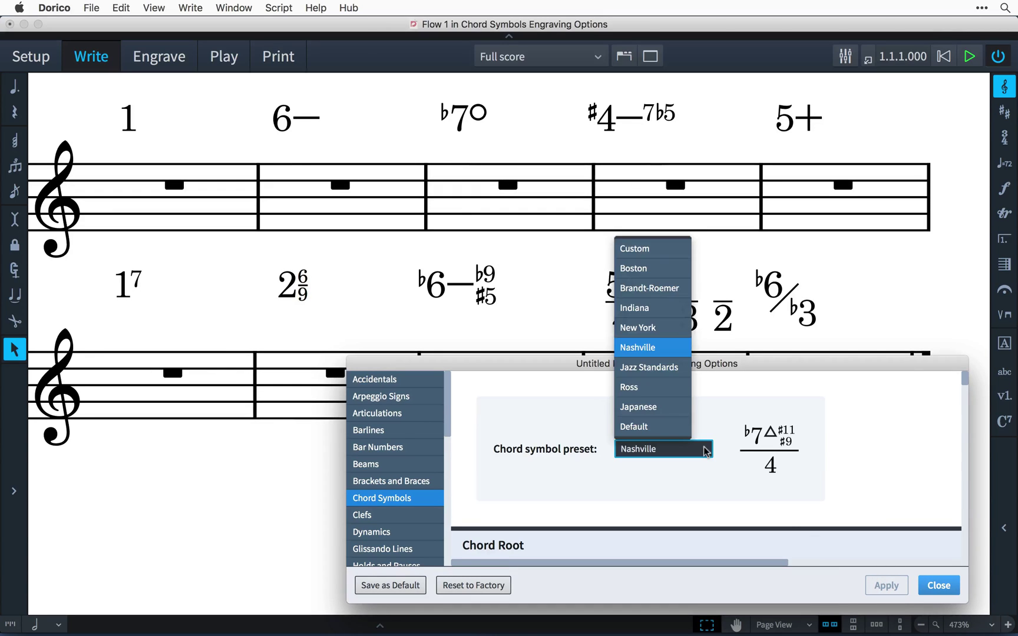
pyautogui.click(675, 369)
pyautogui.click(887, 589)
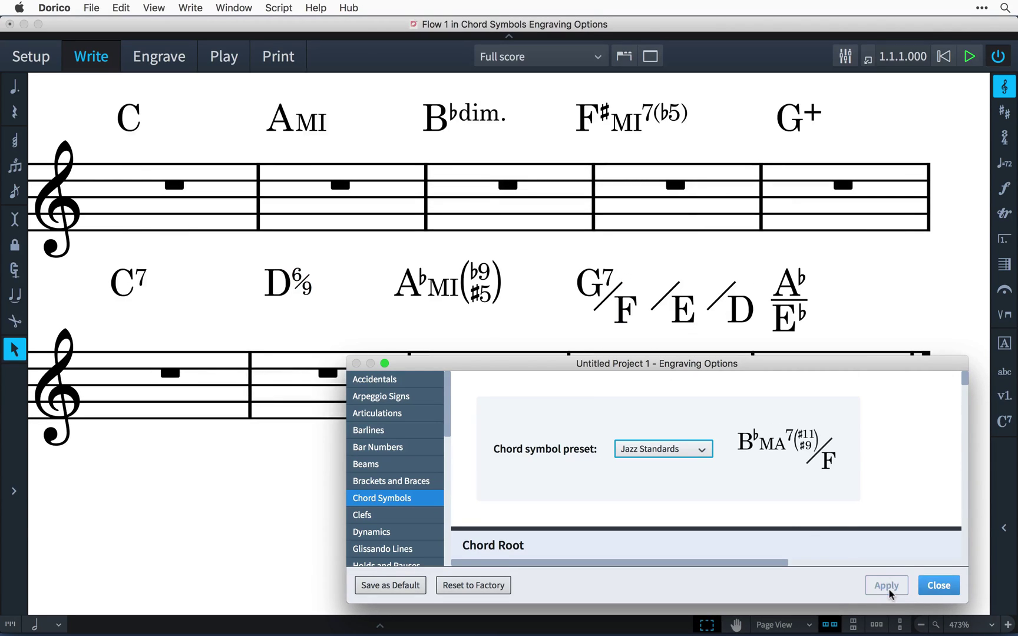
# Step: Pick the Japanese chord symbol preset and apply it
pyautogui.click(702, 453)
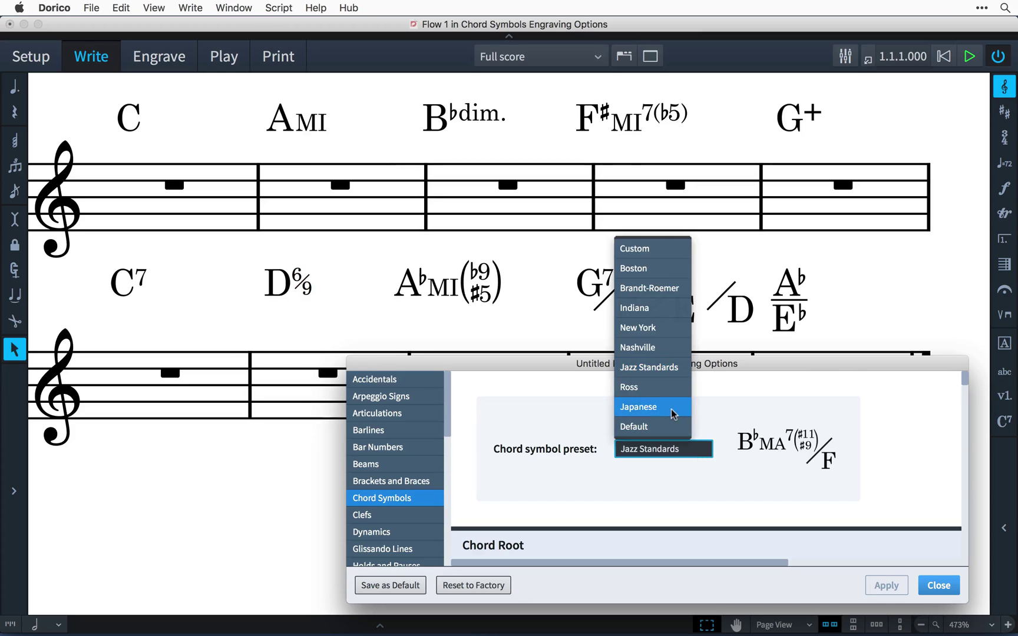
pyautogui.click(642, 409)
pyautogui.click(883, 586)
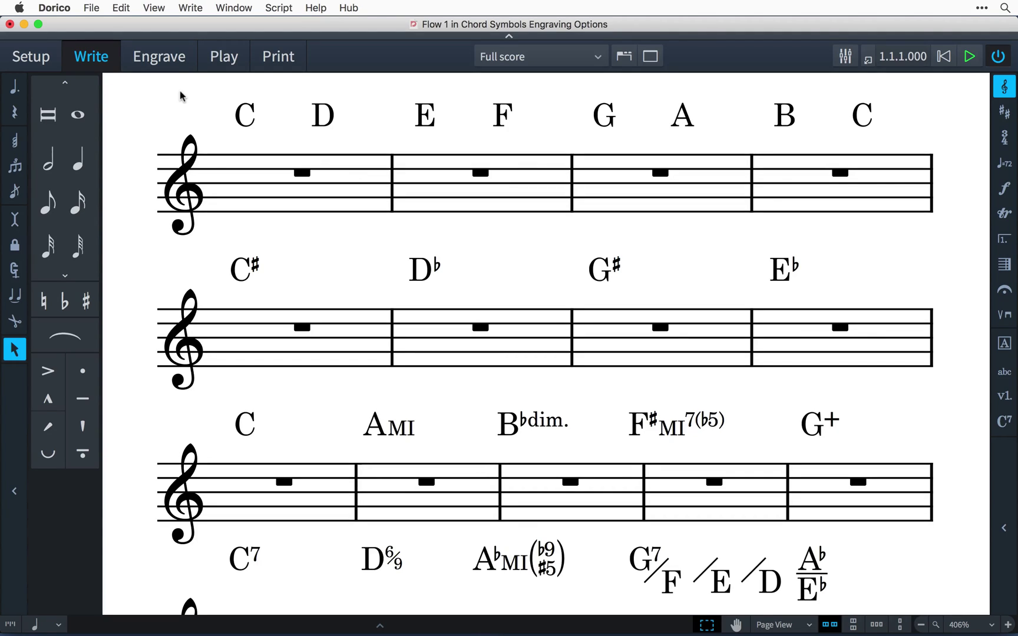
# Step: In Engrave mode, bring up Edit Font Styles on the Chord Symbols Font style
pyautogui.click(169, 56)
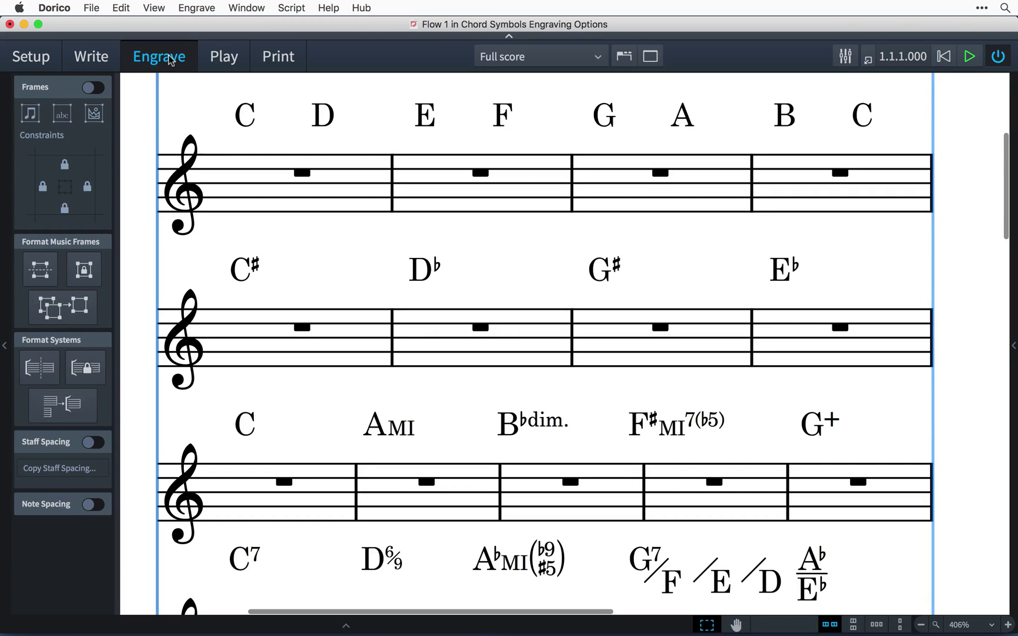
pyautogui.click(197, 7)
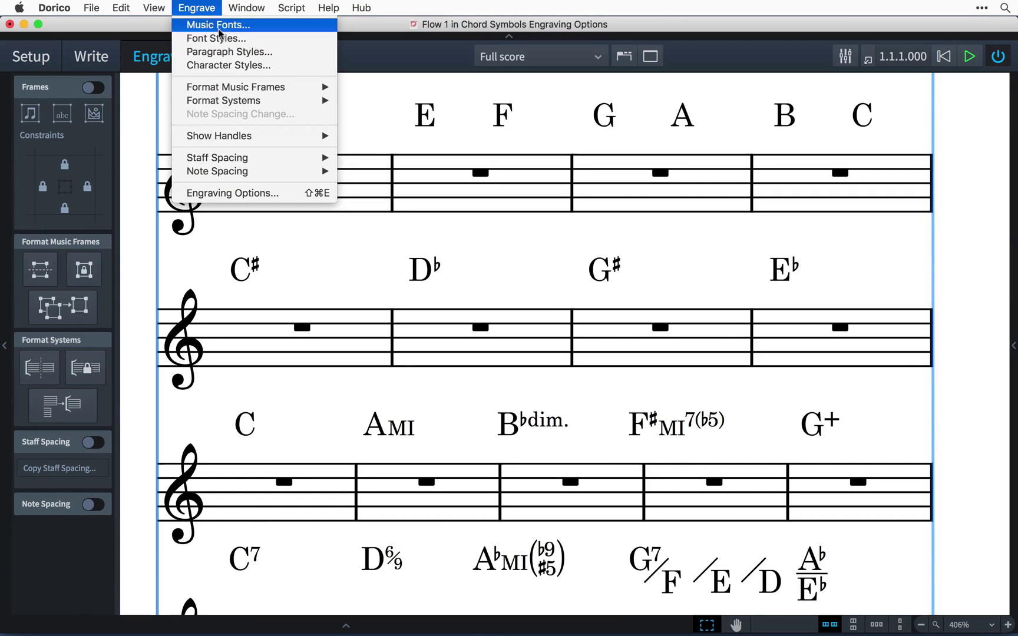
pyautogui.click(259, 40)
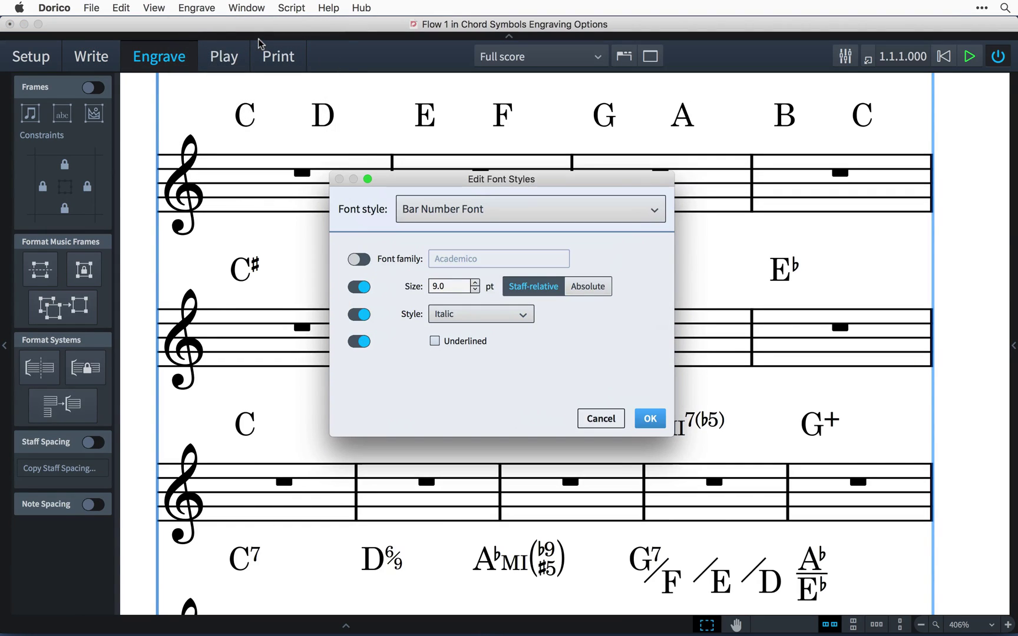
pyautogui.click(515, 214)
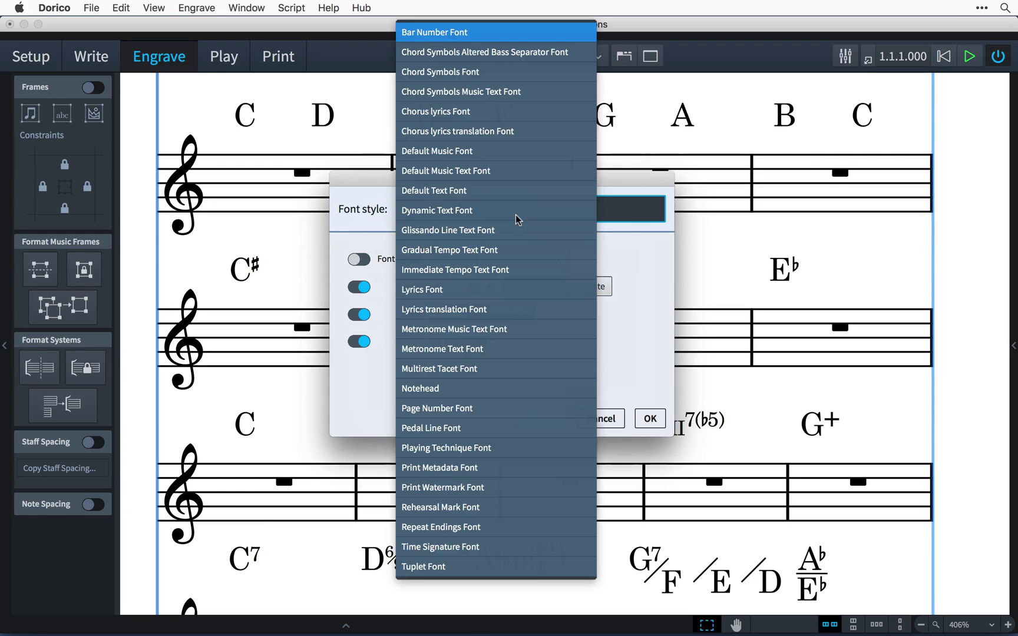
pyautogui.click(517, 72)
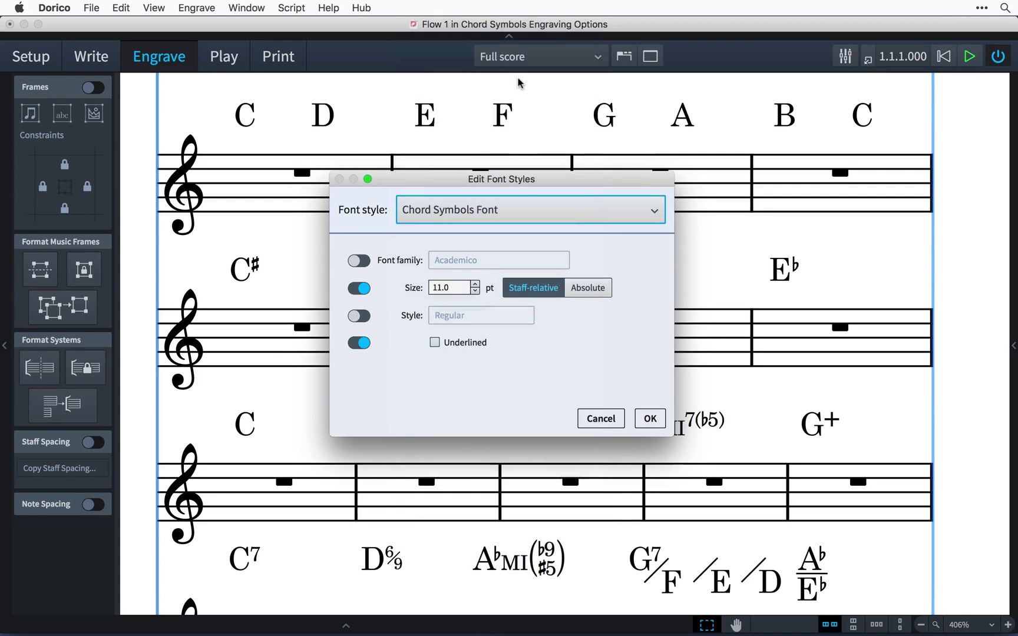
# Step: Set the Chord Symbols Font to bold Helvetica Neue at 13 pt and confirm
pyautogui.click(362, 264)
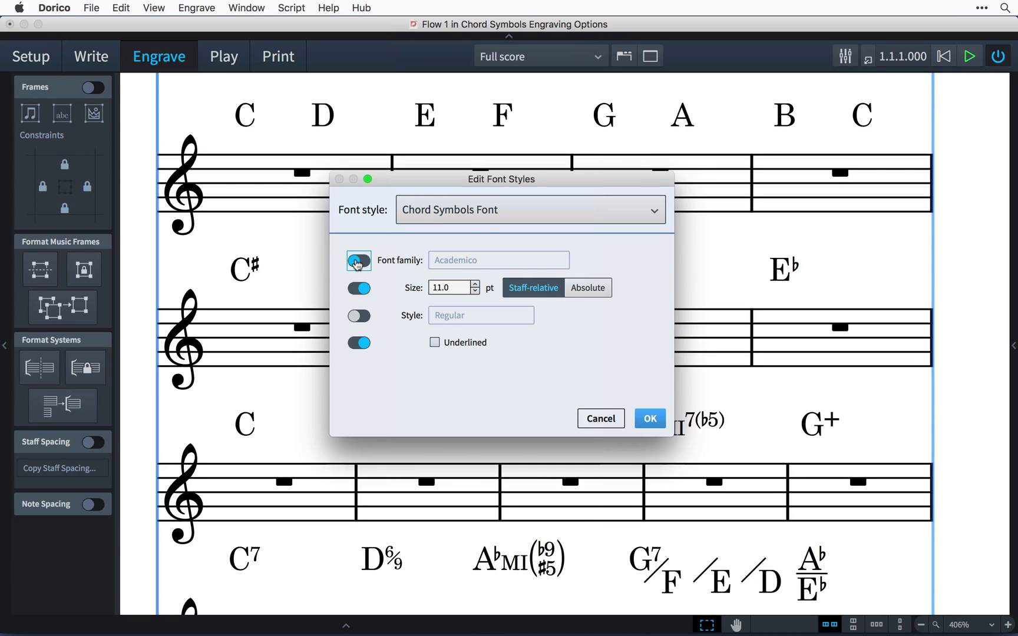
pyautogui.click(481, 265)
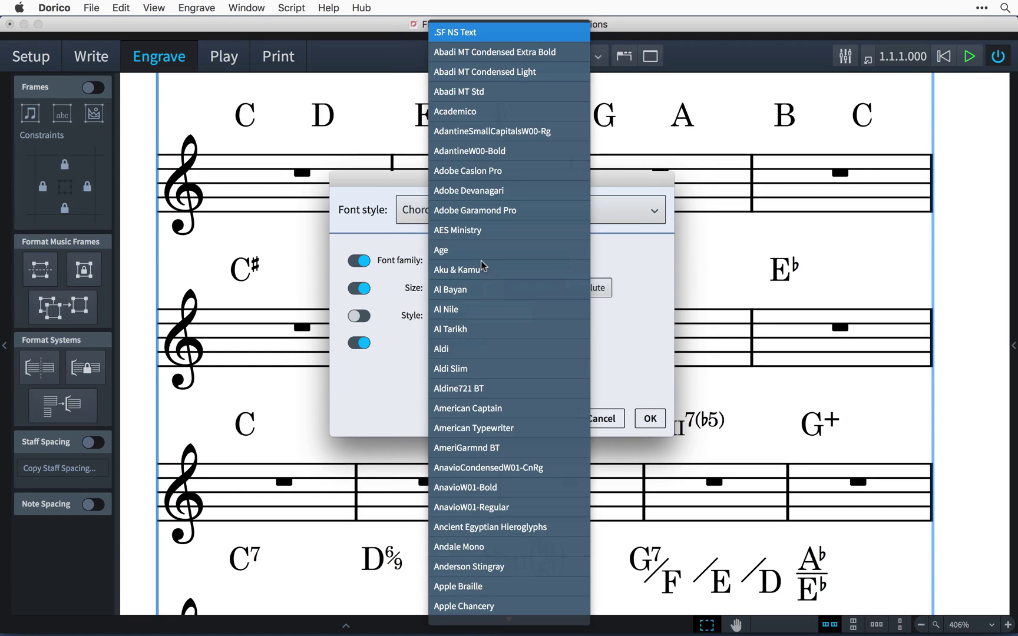
pyautogui.write('helvetica n')
pyautogui.press('Return')
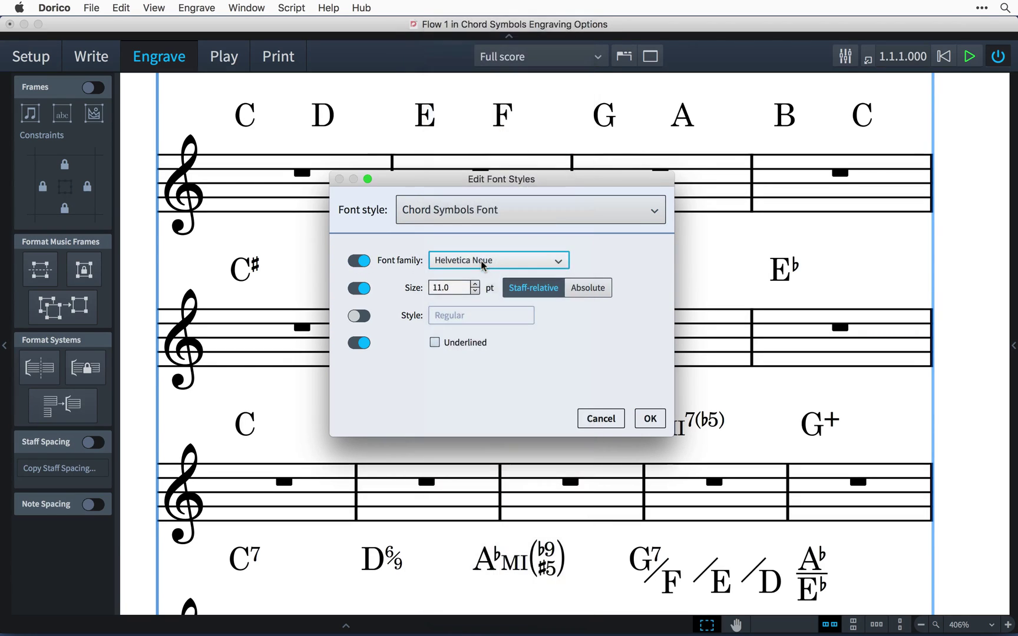
pyautogui.click(361, 318)
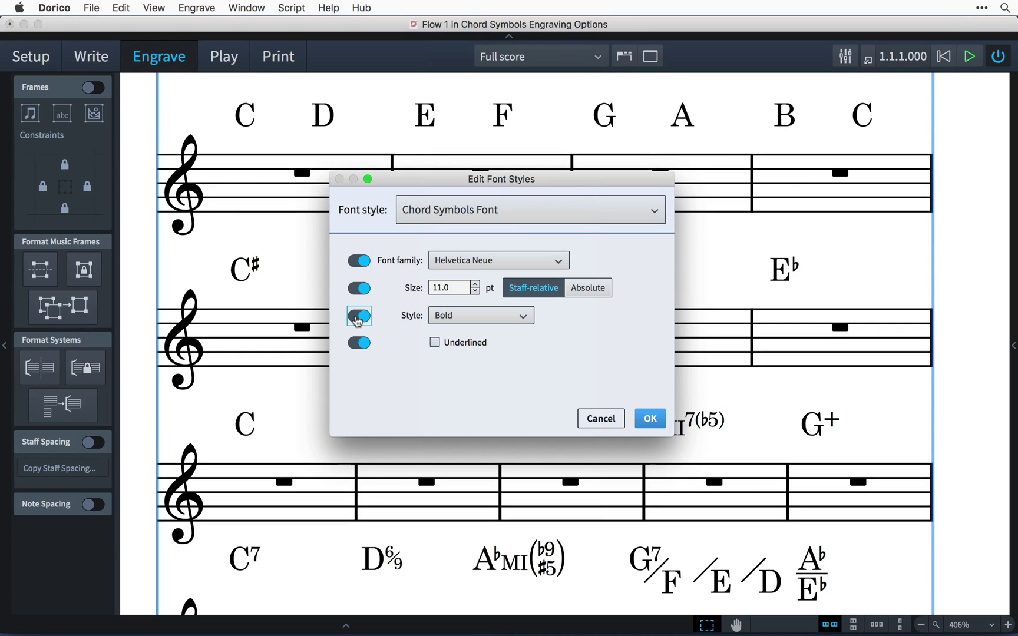
pyautogui.click(475, 284)
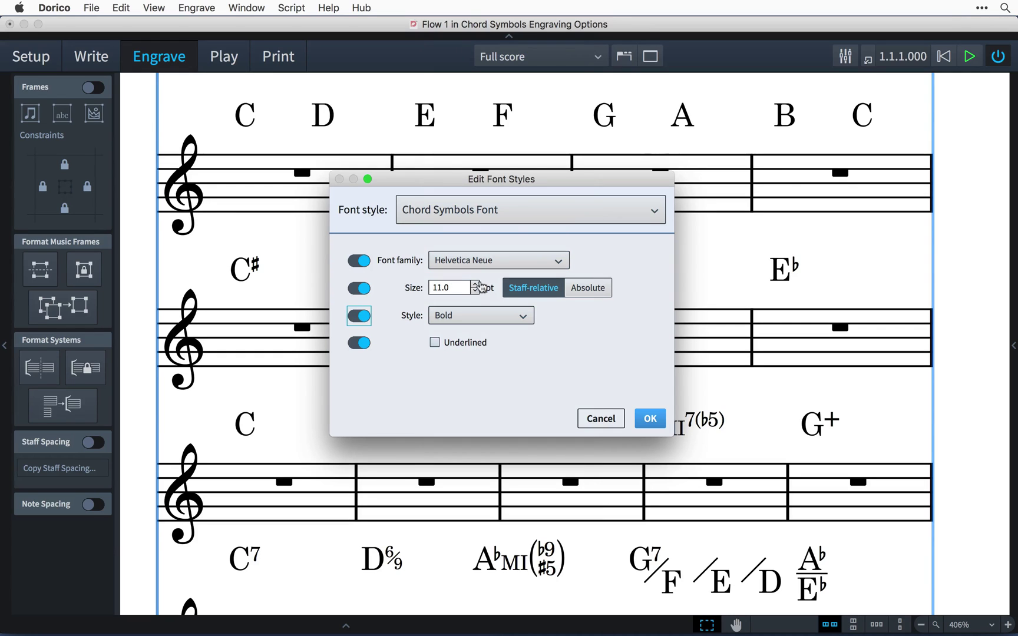
pyautogui.click(648, 419)
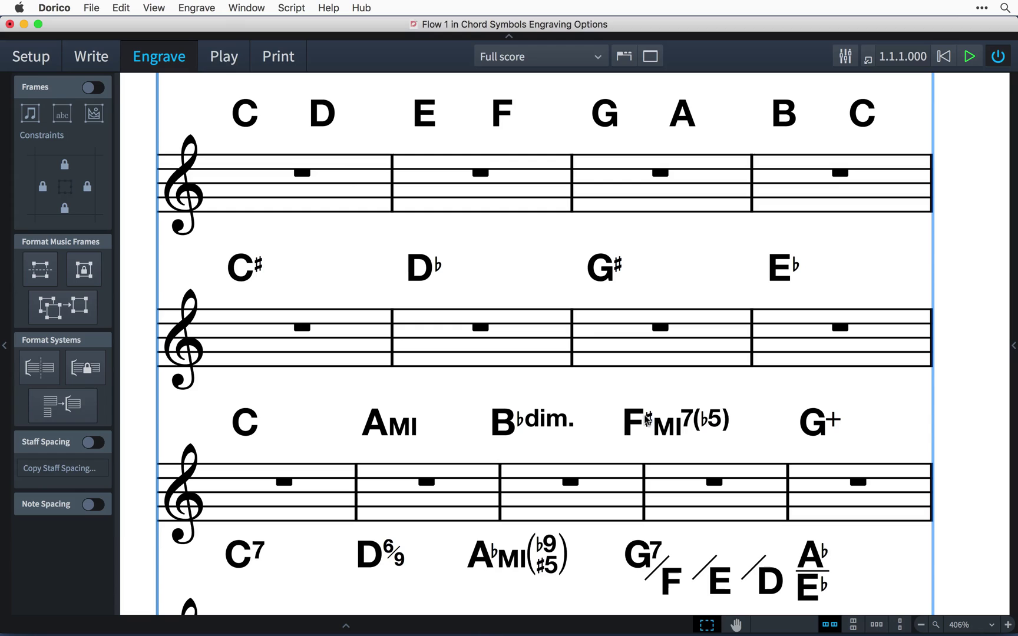
# Step: Increase the Chord Symbols Music Text Font size from 11 to 13 pt in Edit Font Styles
pyautogui.click(205, 7)
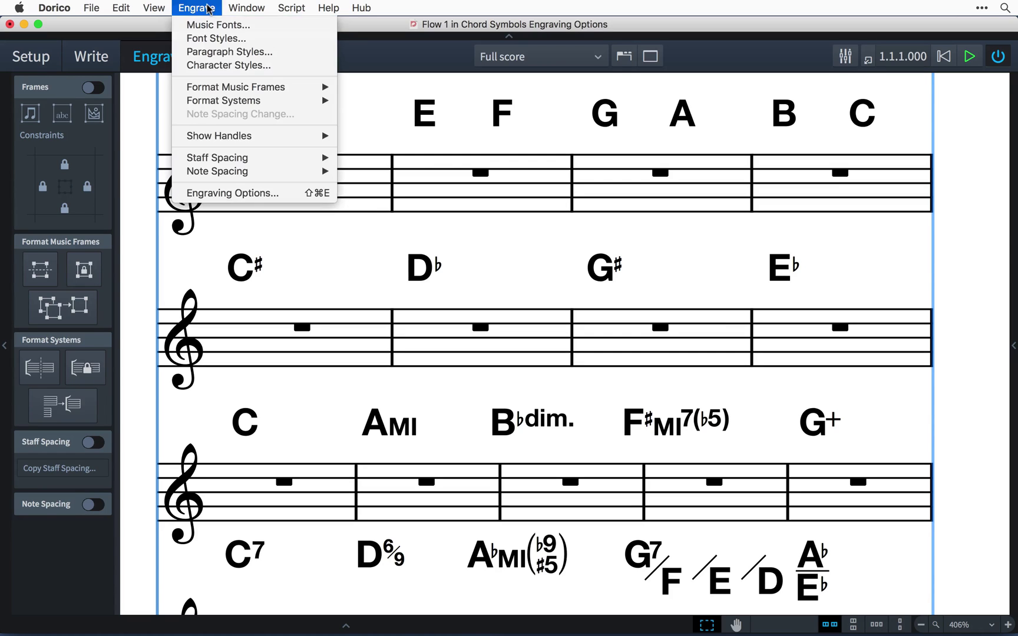
pyautogui.click(220, 38)
pyautogui.click(521, 210)
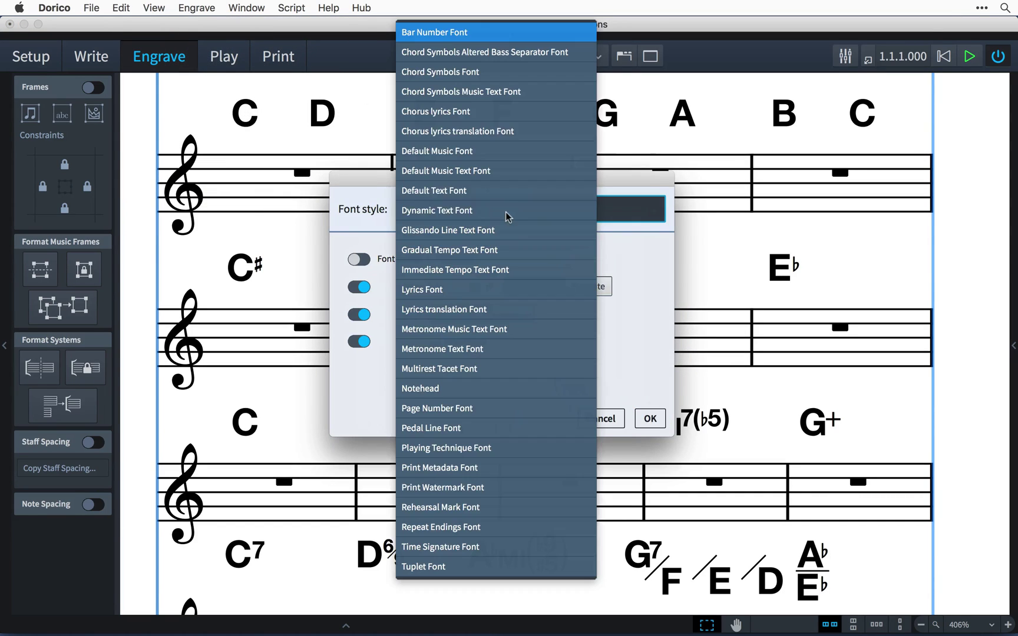
pyautogui.click(532, 94)
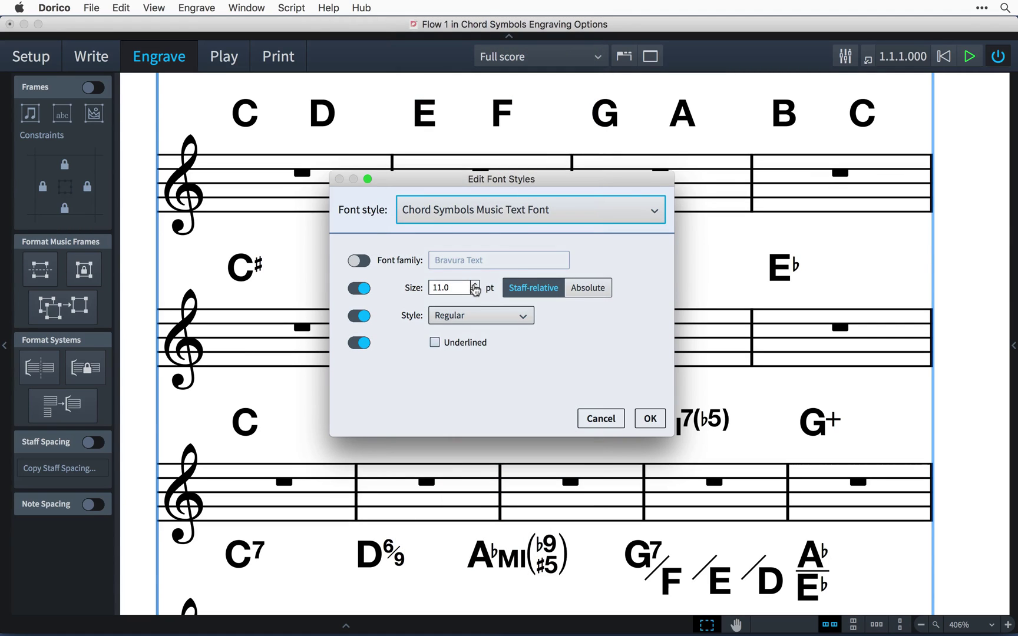
pyautogui.click(474, 285)
pyautogui.click(474, 285)
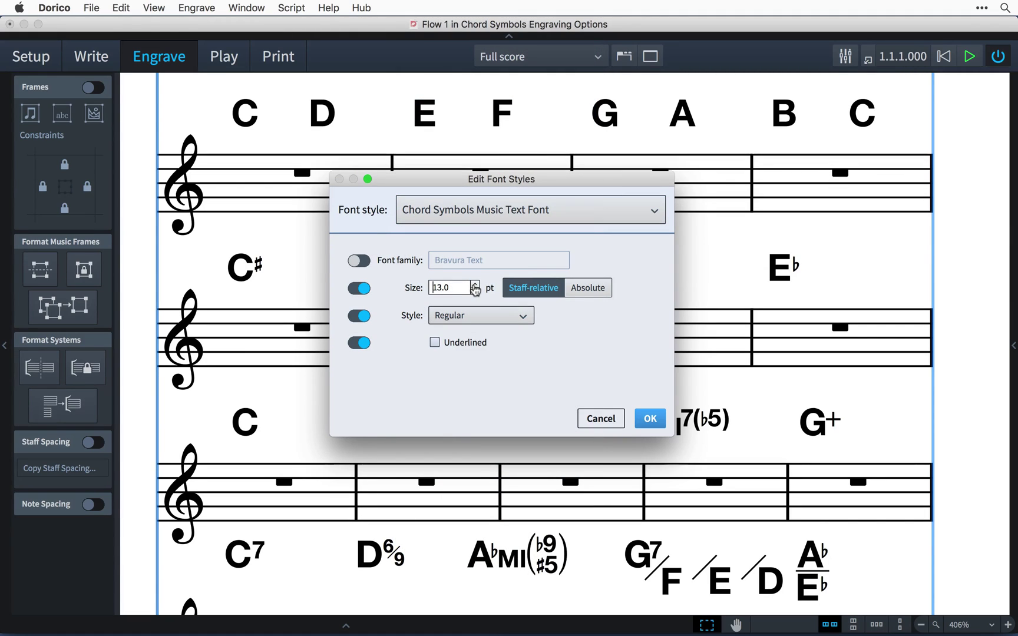
pyautogui.click(648, 419)
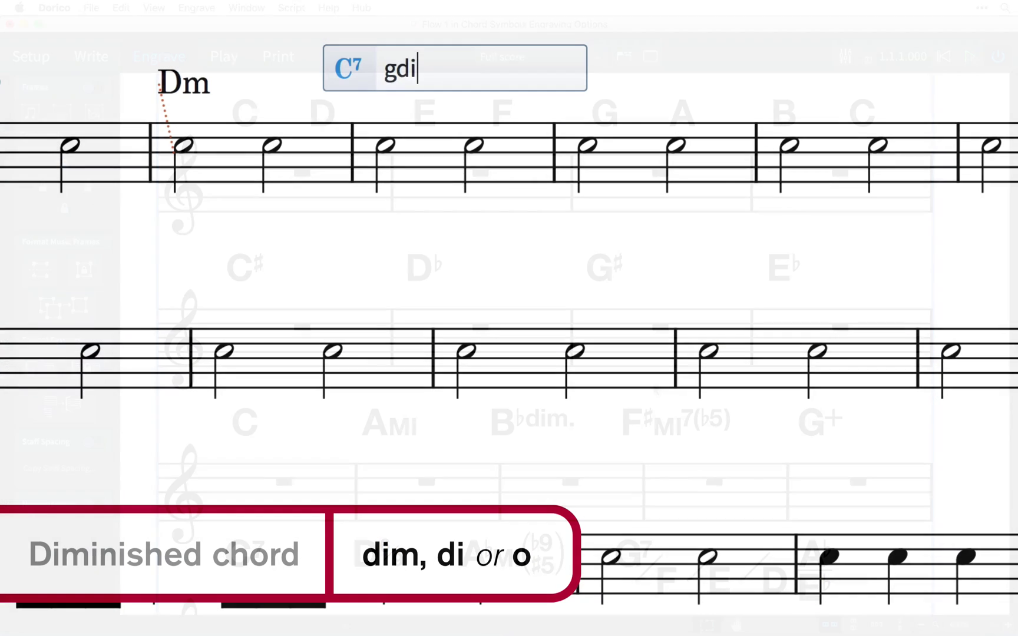
# Step: Enter the chords Gdim, Daug, F7 and Fmaj7/C in successive bars
pyautogui.write('m')
pyautogui.press('Tab')
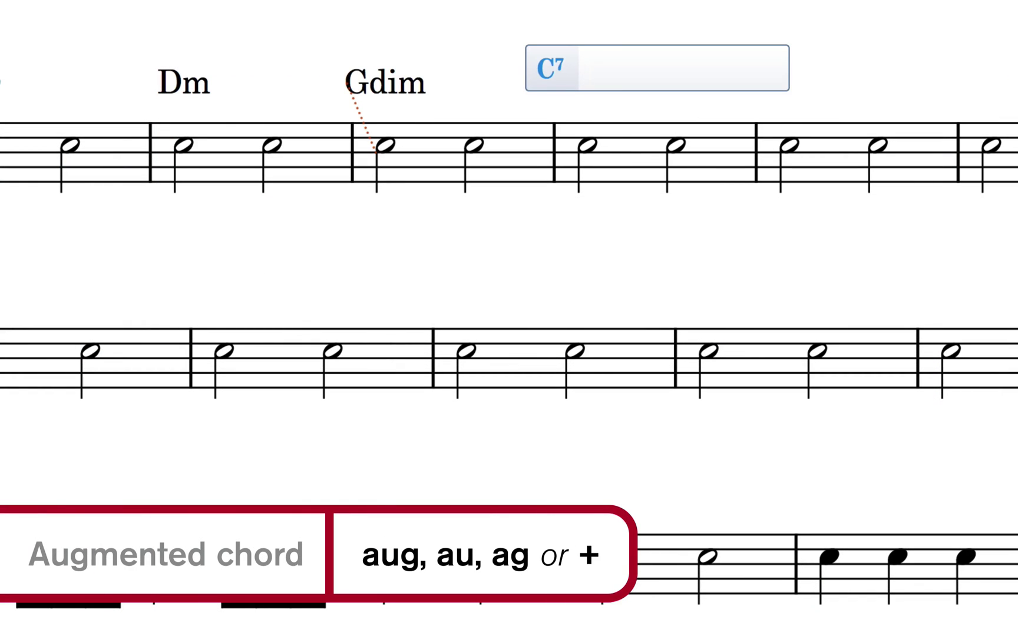
pyautogui.write('d+')
pyautogui.press('Tab')
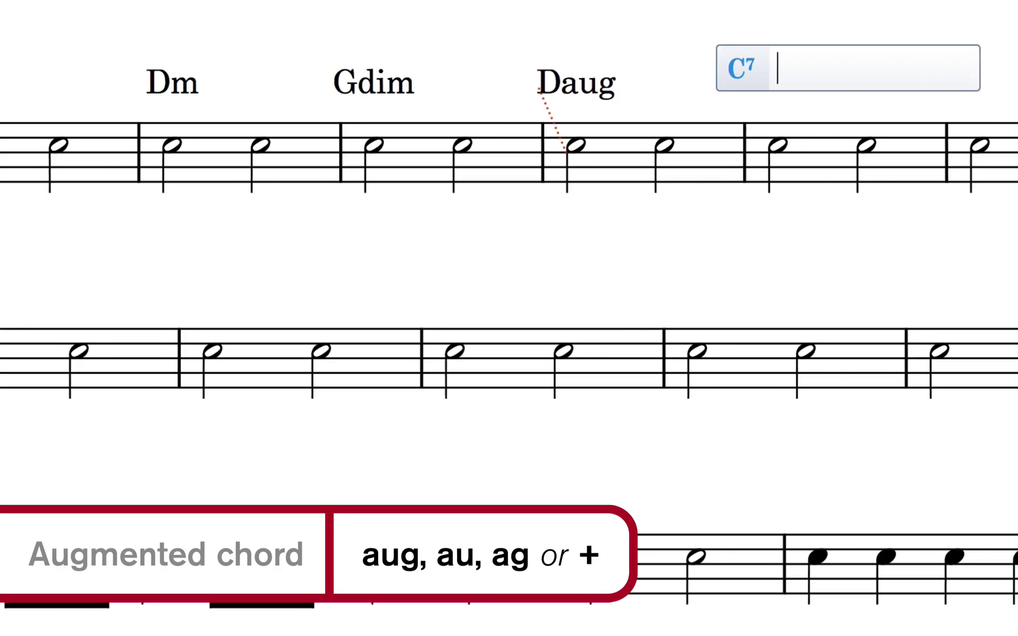
pyautogui.write('f7')
pyautogui.press('Tab')
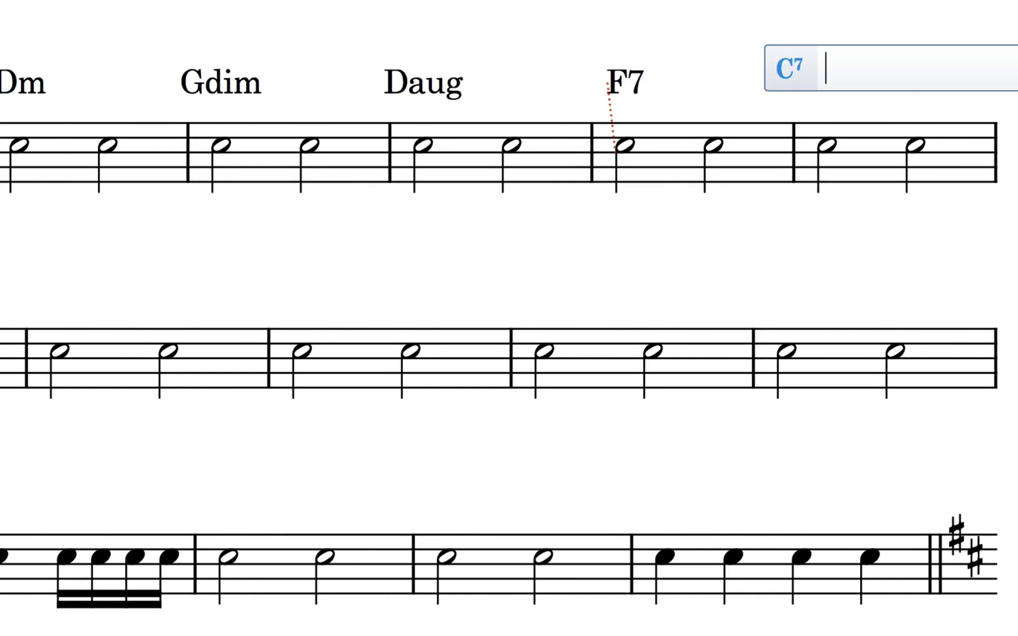
pyautogui.write('f^')
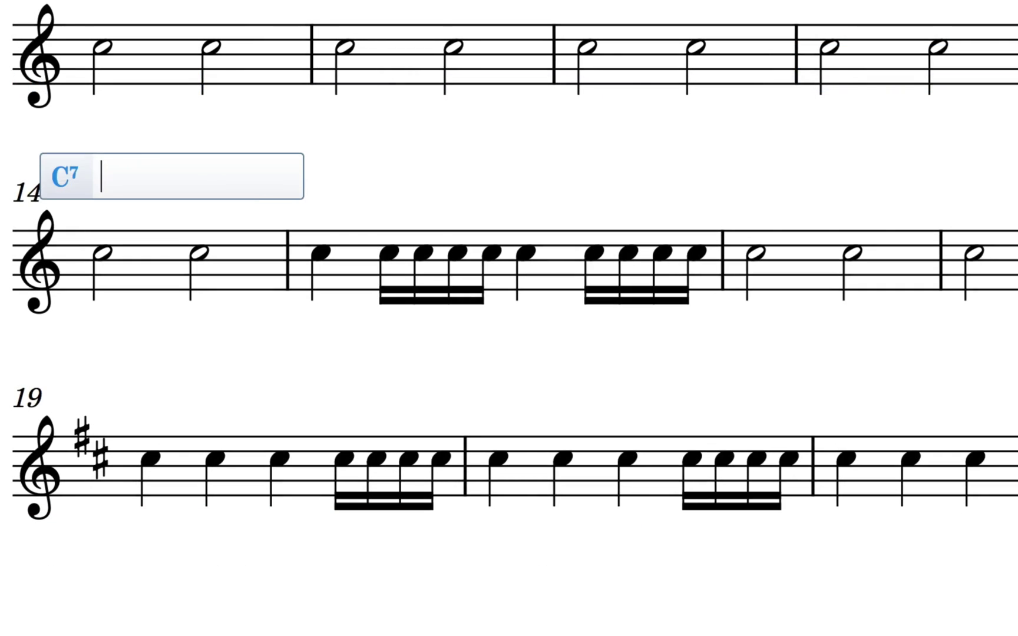
pyautogui.press('Tab')
# Step: Enter Am(add#11), Bm6, Fmaj7/A and Am(add♭13), then view the chord symbol note input options
pyautogui.write('amadd#11')
pyautogui.press('Tab')
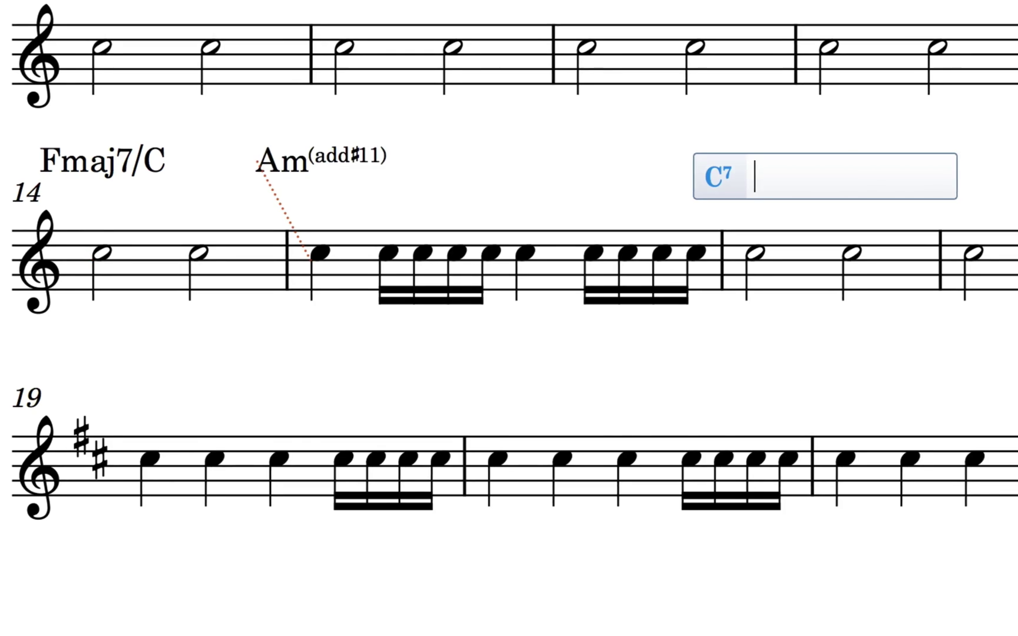
pyautogui.write('bm6')
pyautogui.press('Tab')
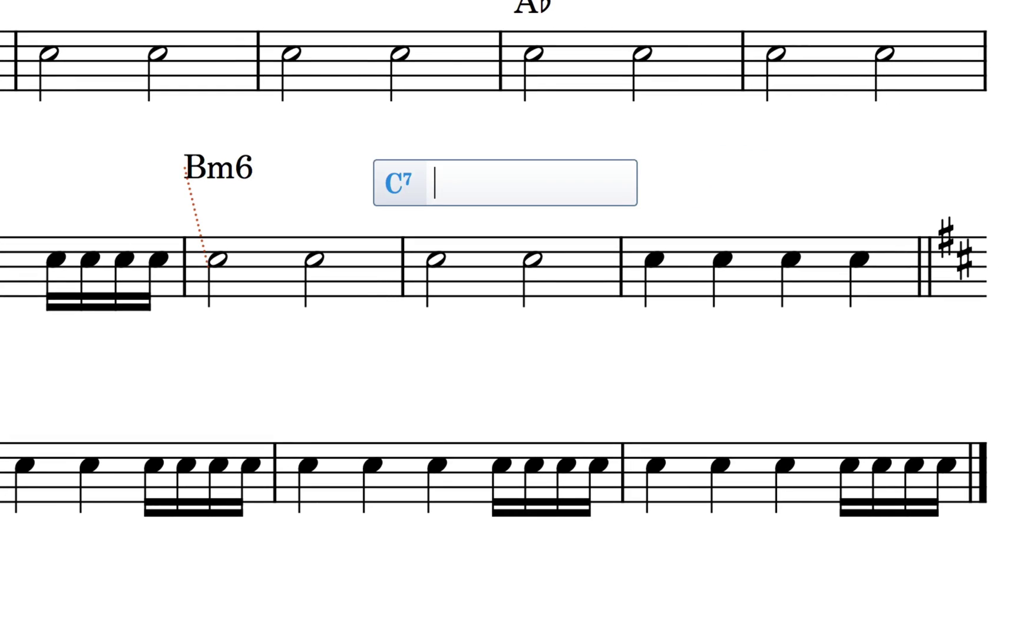
pyautogui.write('f^/a')
pyautogui.press('Tab')
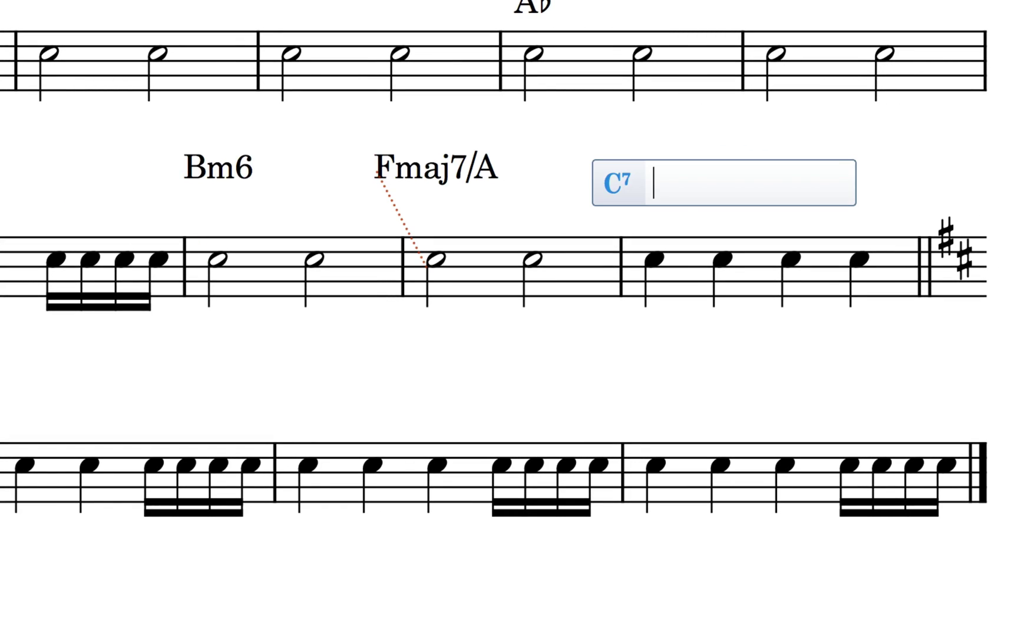
pyautogui.write('amaddb13')
pyautogui.press('Return')
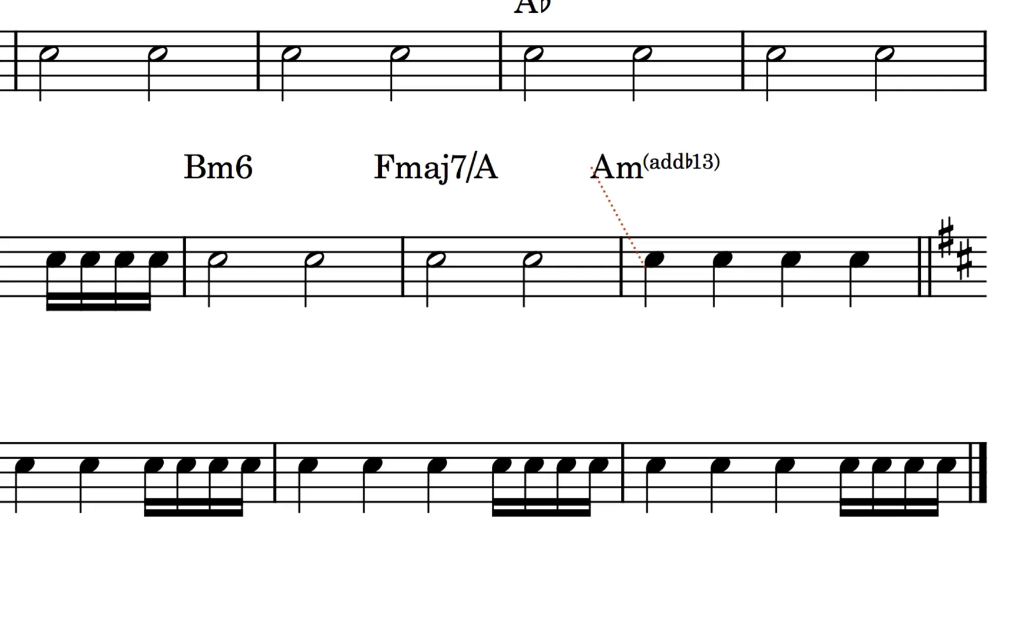
pyautogui.press('super+shift+i')
pyautogui.scroll(-5, 906, 289)
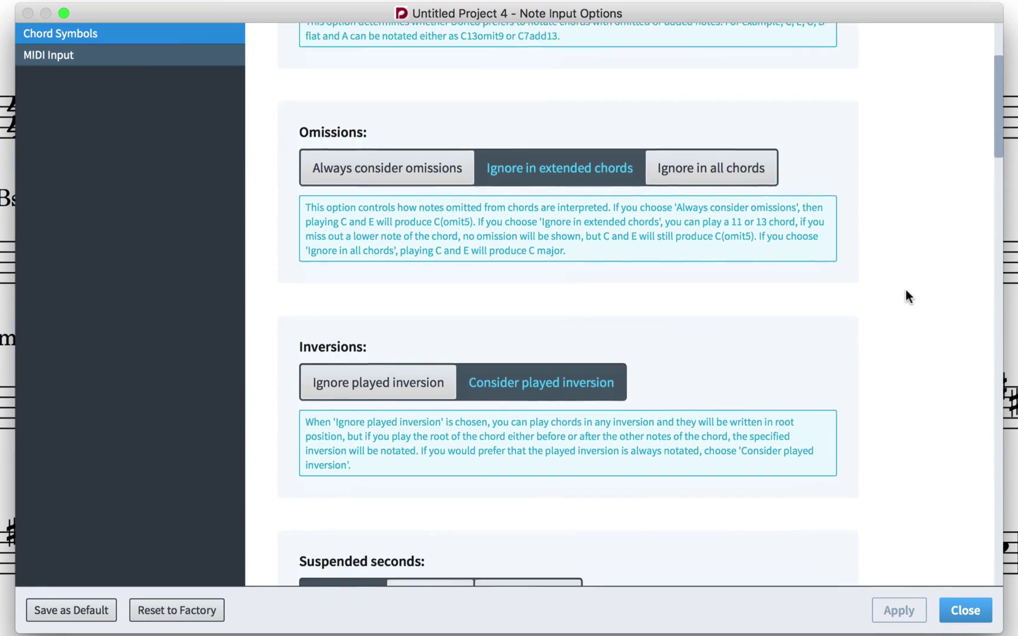